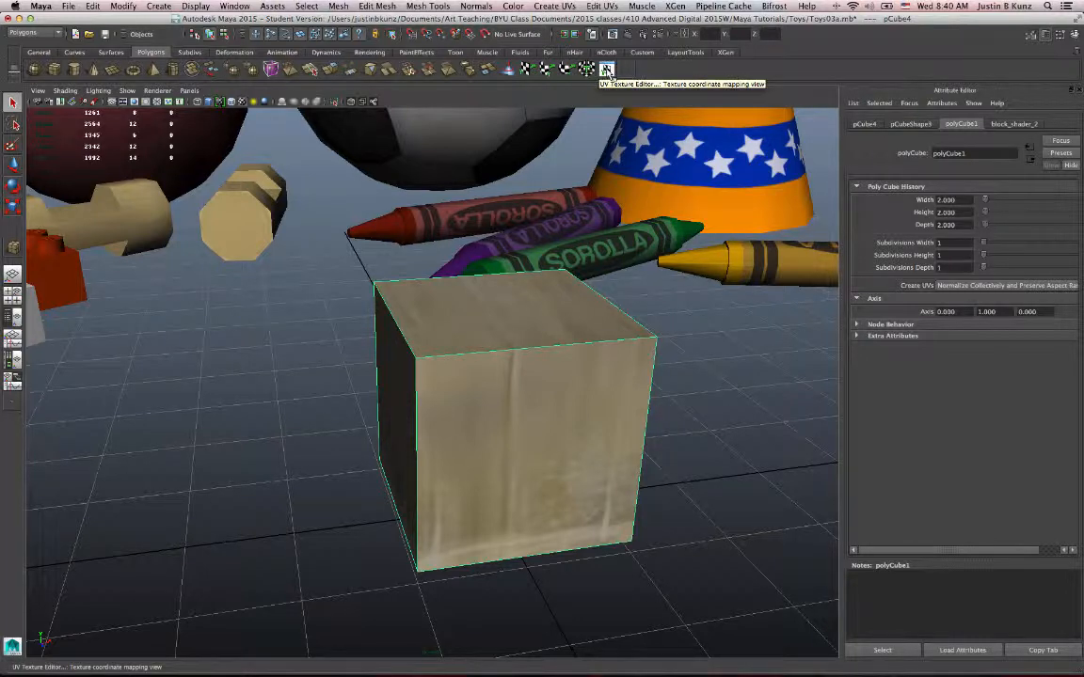
Step: Open the UV Texture Editor for the wooden cube and select all of its UV faces
{"action": "left_click", "coordinate": [607, 69]}
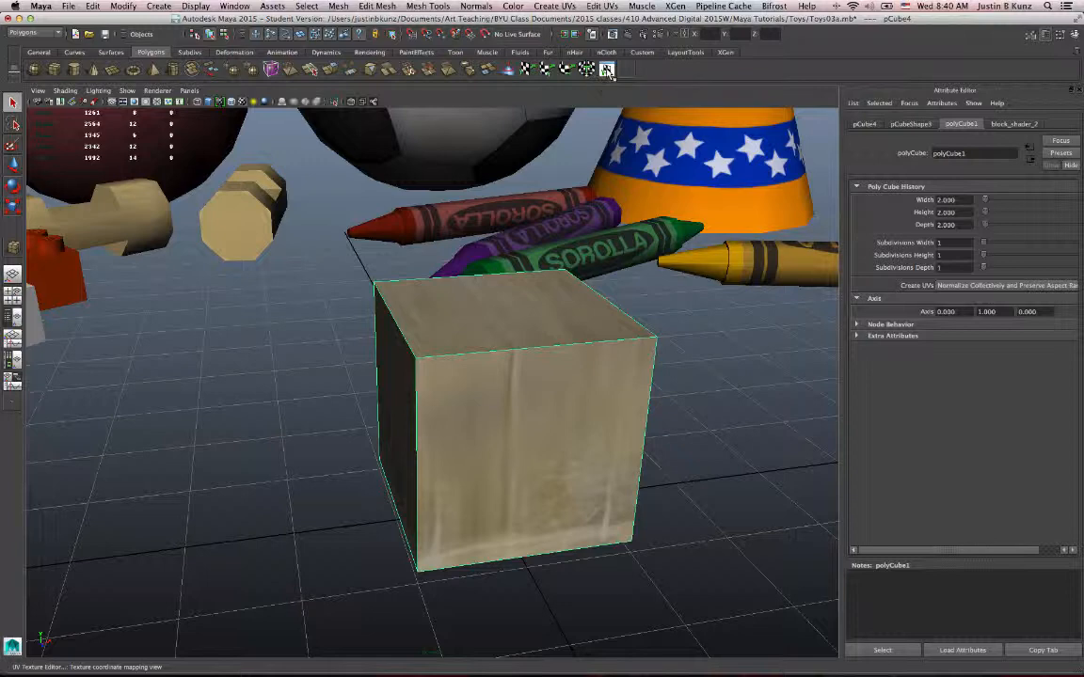
{"action": "scroll", "coordinate": [736, 164], "scroll_direction": "down", "scroll_amount": 4}
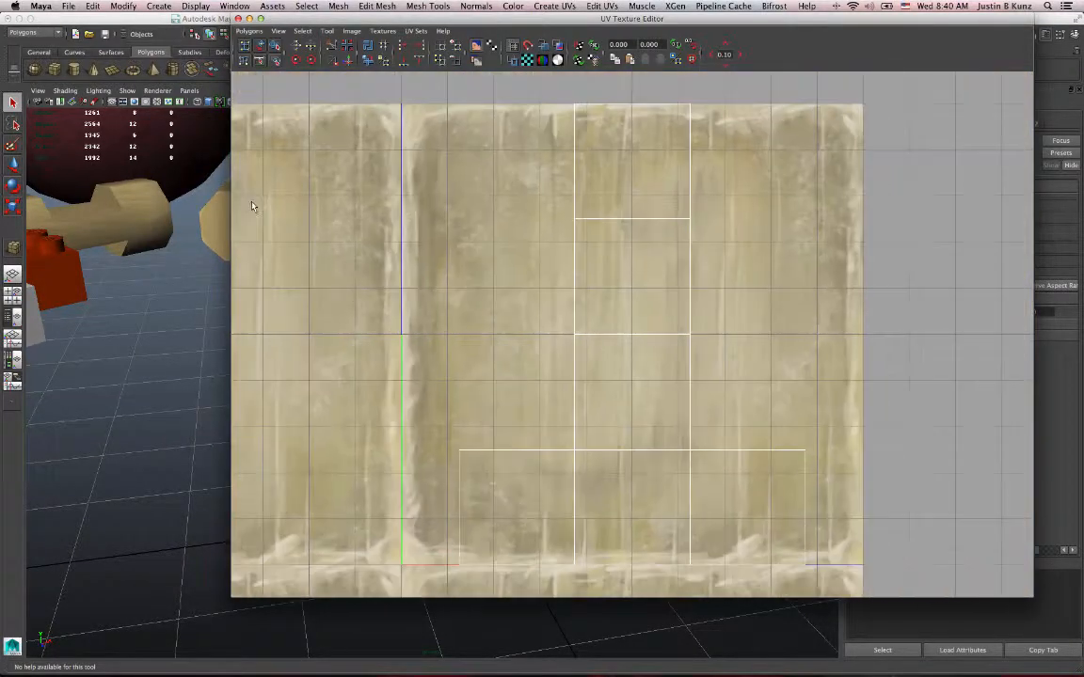
{"action": "middle_click_drag", "start_coordinate": [568, 291], "coordinate": [596, 291], "text": "alt"}
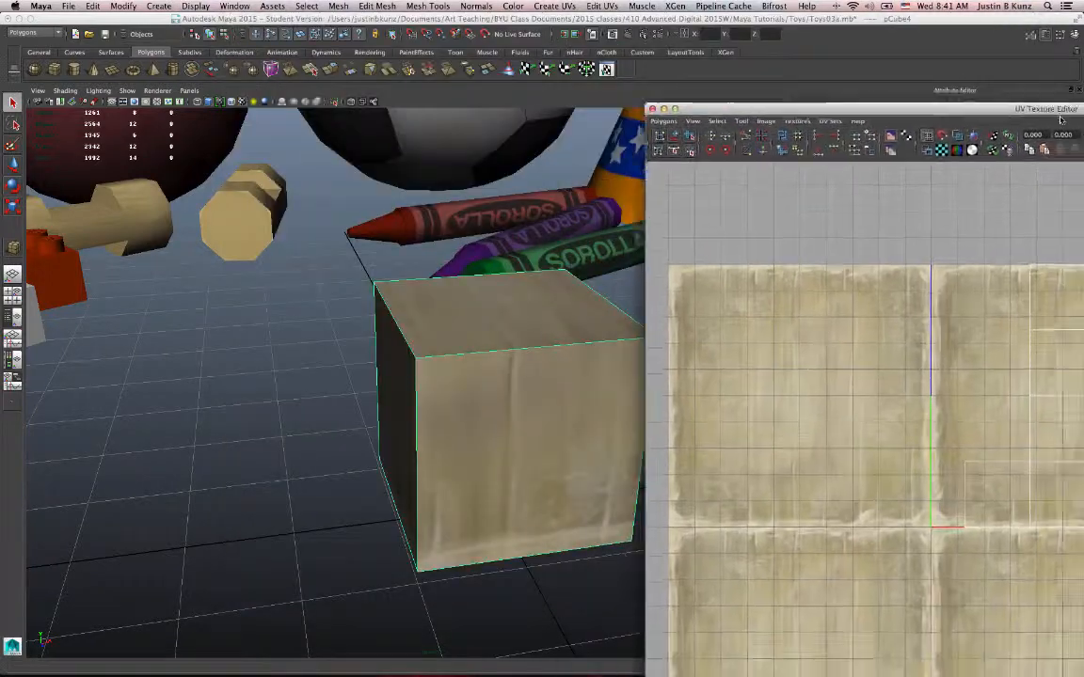
{"action": "right_click", "coordinate": [840, 367]}
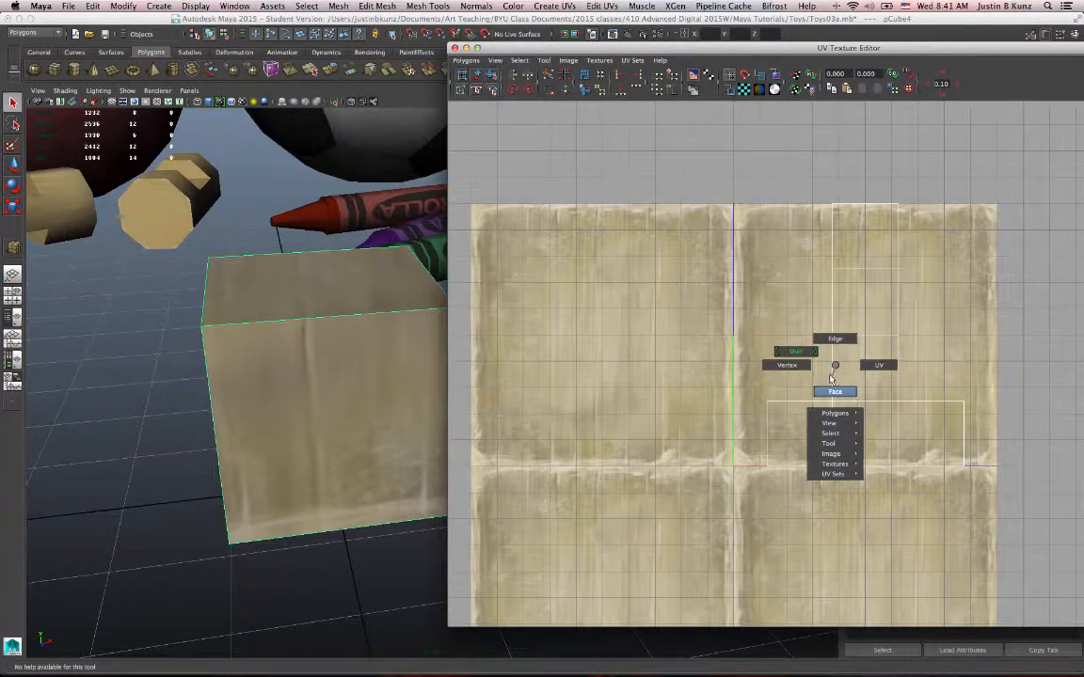
{"action": "left_click", "coordinate": [797, 352]}
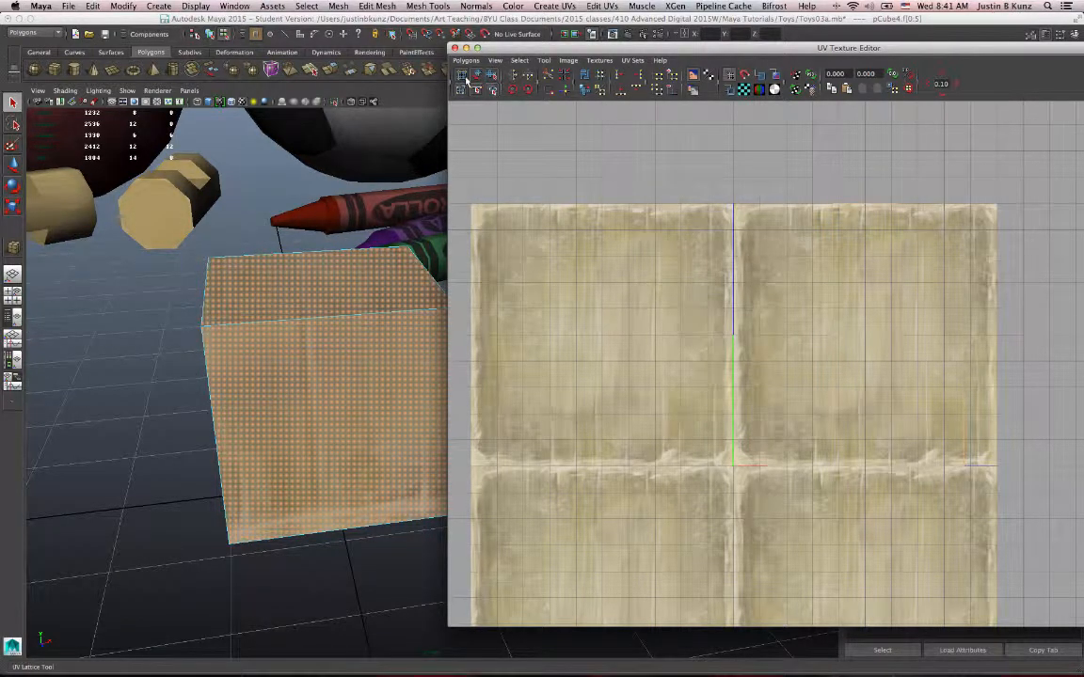
Step: Try moving and scaling the cube's UV faces over the wood texture to shift its mapping
{"action": "key", "text": "w"}
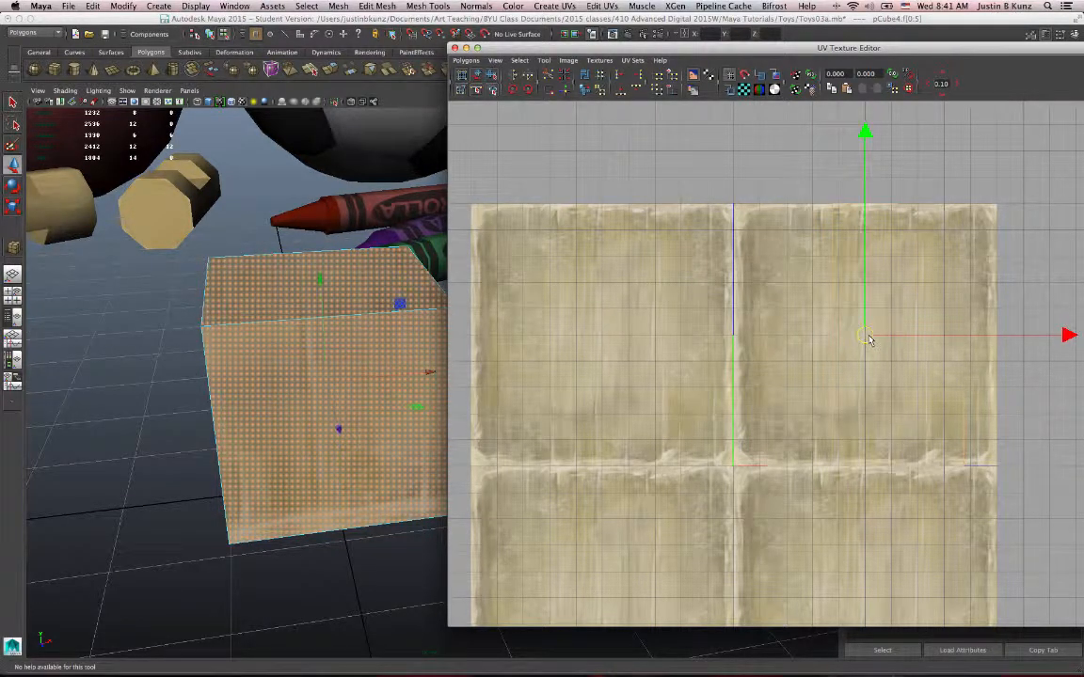
{"action": "left_click_drag", "start_coordinate": [868, 337], "coordinate": [851, 212]}
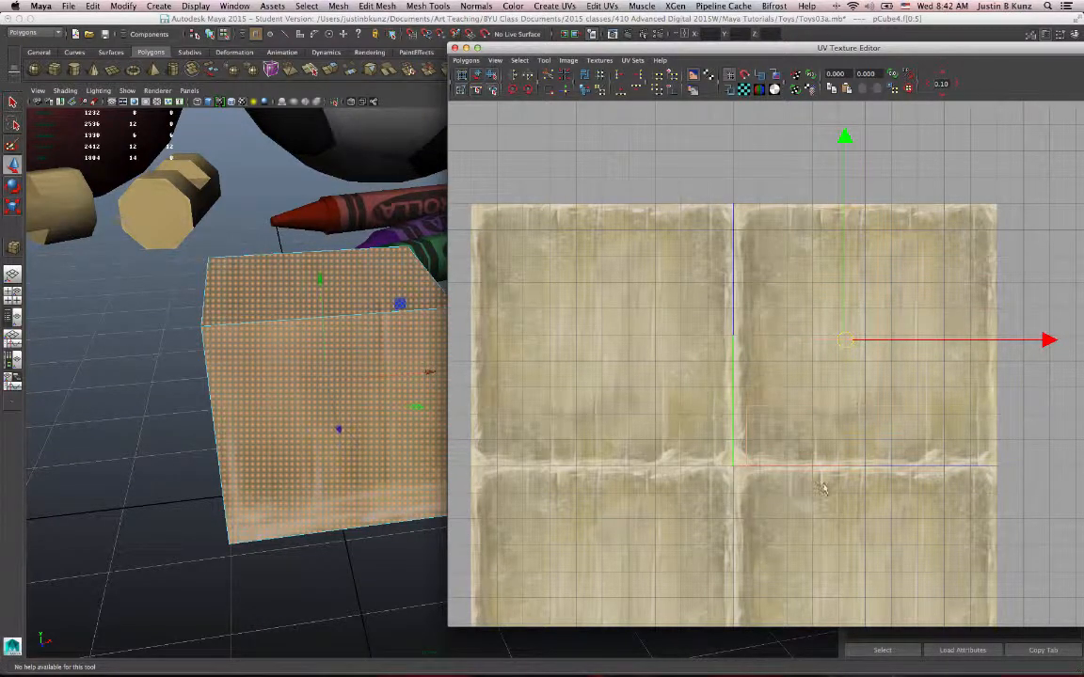
{"action": "left_click_drag", "start_coordinate": [844, 343], "coordinate": [775, 347]}
{"action": "key", "text": "super+z"}
{"action": "left_click_drag", "start_coordinate": [887, 310], "coordinate": [859, 317]}
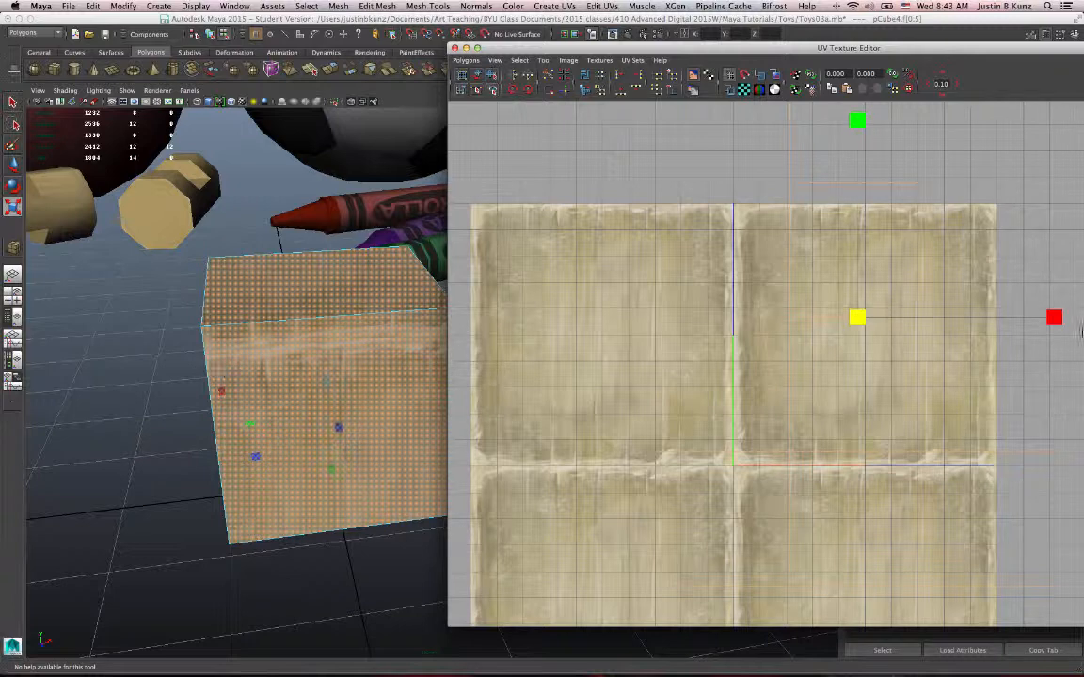
{"action": "left_click_drag", "start_coordinate": [858, 317], "coordinate": [744, 317]}
{"action": "key", "text": "w"}
{"action": "left_click_drag", "start_coordinate": [865, 326], "coordinate": [805, 304]}
{"action": "key", "text": "r"}
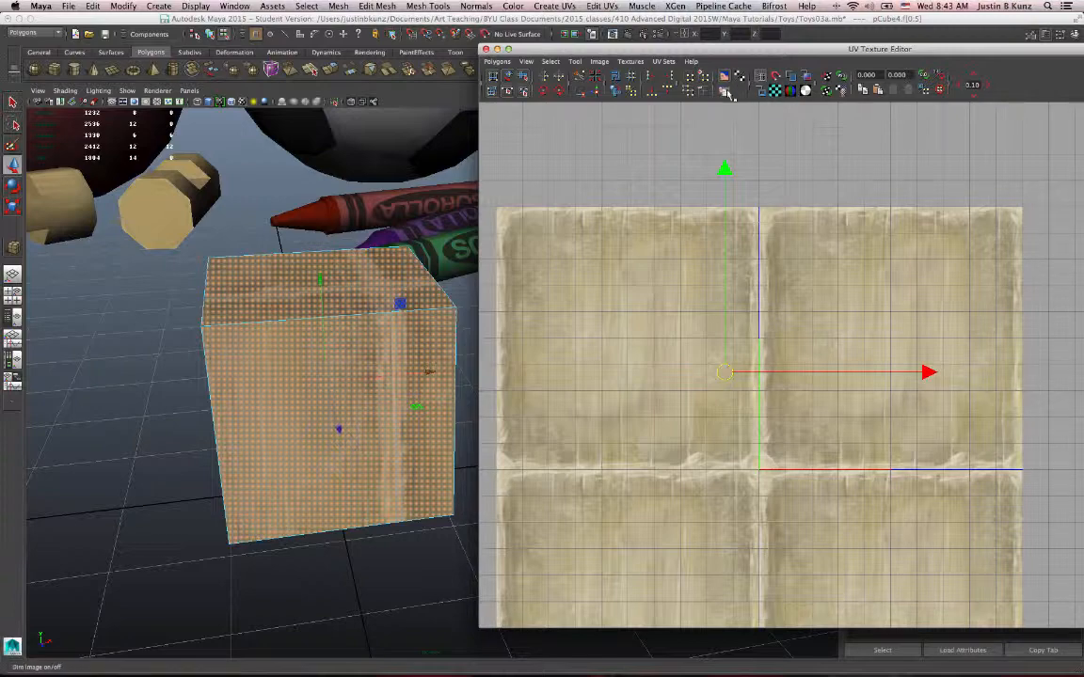
Step: Dim the texture image behind the UVs and unitize the cube's UVs so each face fills the full texture square
{"action": "left_click", "coordinate": [727, 91]}
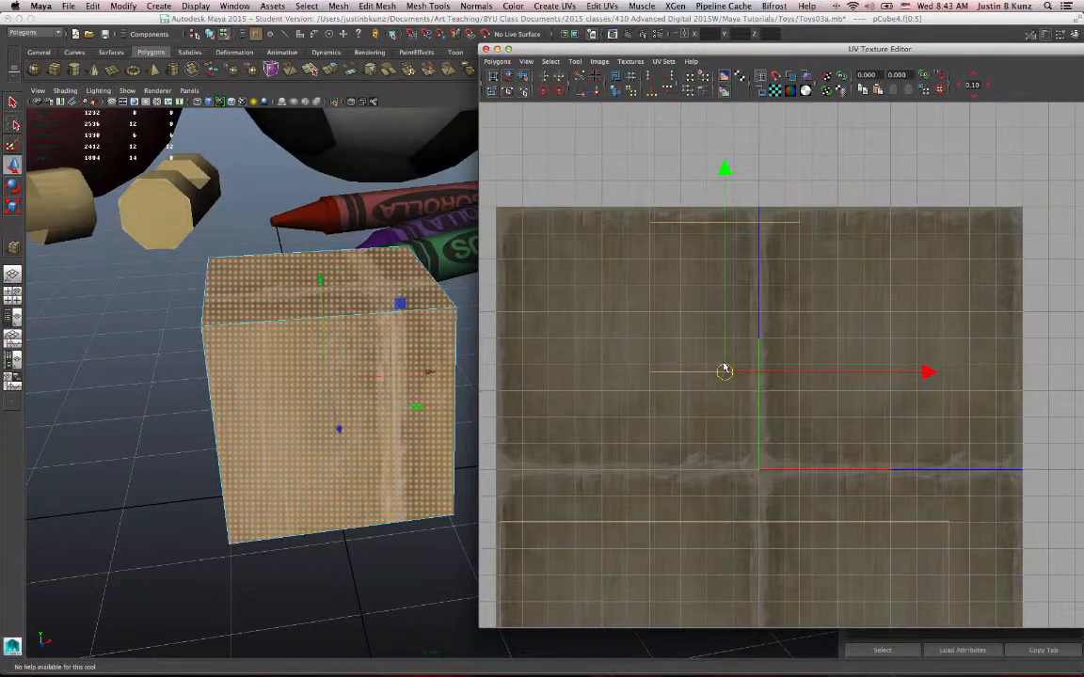
{"action": "left_click_drag", "start_coordinate": [724, 370], "coordinate": [787, 324]}
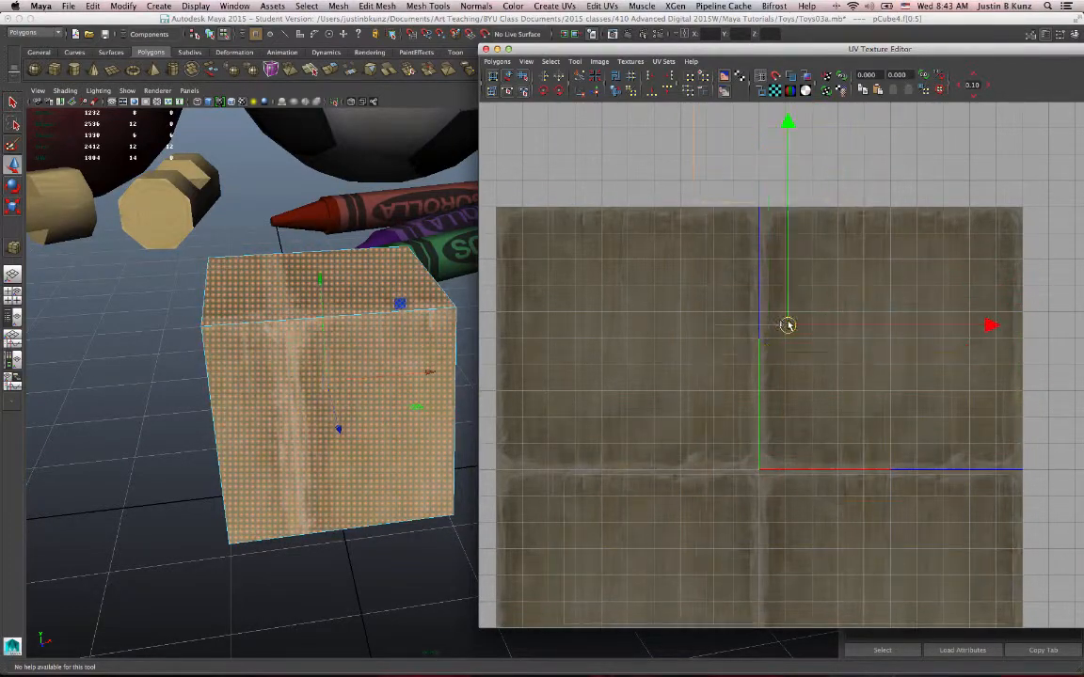
{"action": "left_click_drag", "start_coordinate": [535, 50], "coordinate": [479, 54]}
{"action": "left_click", "coordinate": [440, 65]}
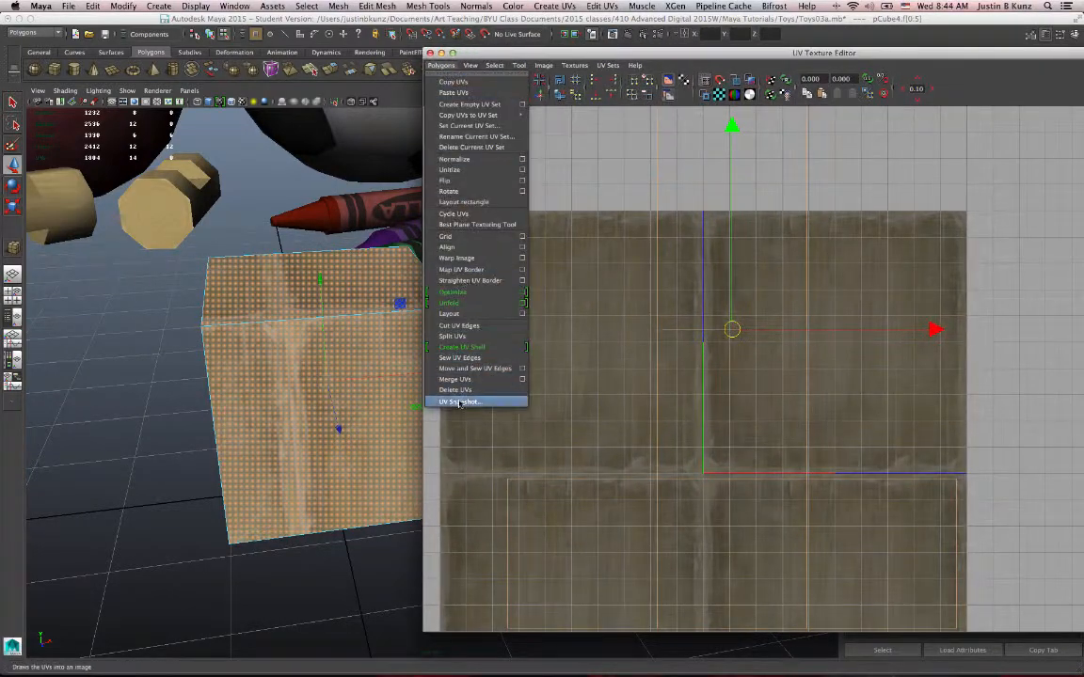
{"action": "left_click", "coordinate": [449, 170]}
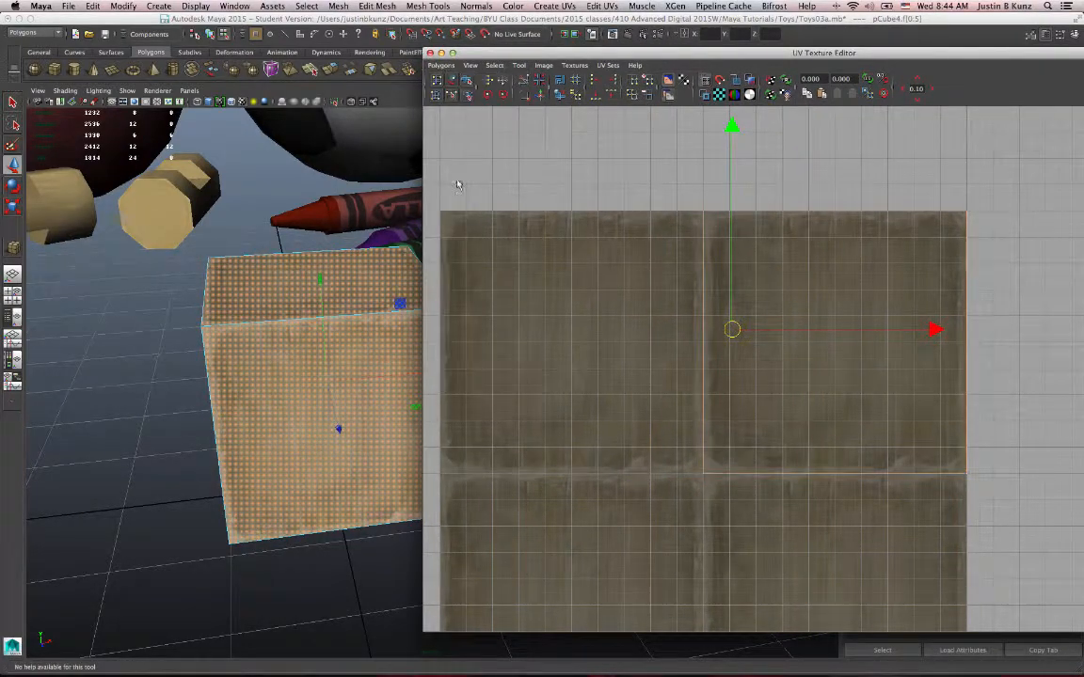
{"action": "left_click_drag", "start_coordinate": [595, 53], "coordinate": [643, 47]}
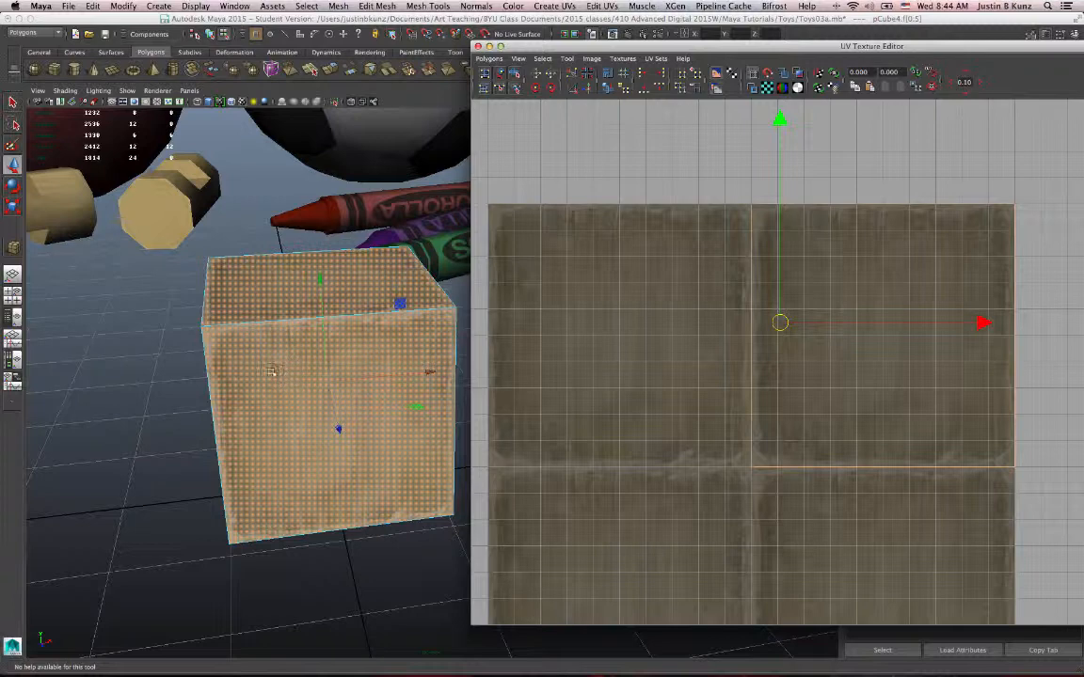
Step: Return the cube to object mode and close the UV Texture Editor
{"action": "left_click_drag", "start_coordinate": [235, 336], "coordinate": [290, 369], "text": "alt"}
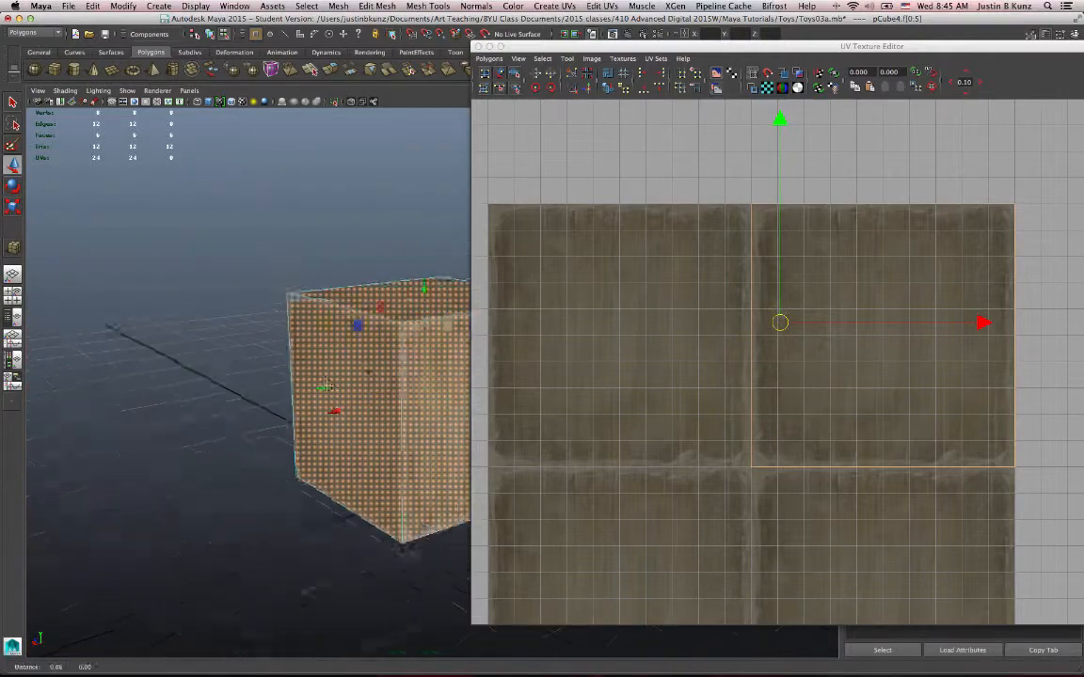
{"action": "right_click_drag", "start_coordinate": [290, 369], "coordinate": [302, 314]}
{"action": "left_click", "coordinate": [339, 261]}
{"action": "middle_click_drag", "start_coordinate": [334, 373], "coordinate": [265, 376], "text": "alt"}
{"action": "left_click", "coordinate": [478, 45]}
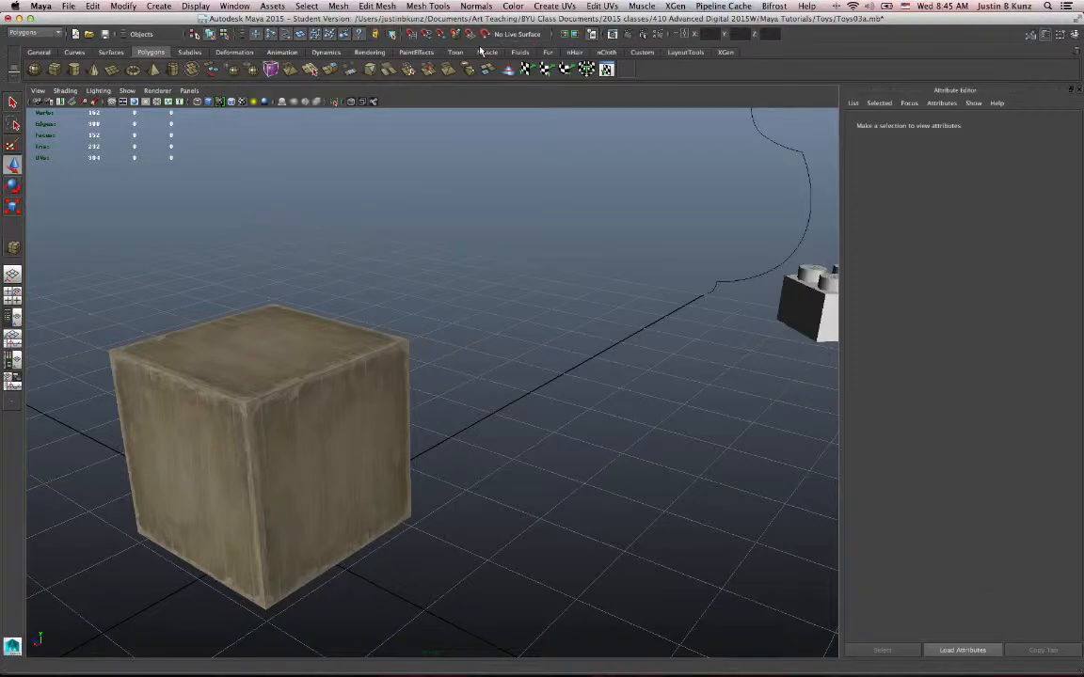
Step: Duplicate the wooden cube and move the copy beside the original, toward the plastic bricks
{"action": "left_click_drag", "start_coordinate": [482, 116], "coordinate": [527, 471], "text": "alt"}
{"action": "left_click", "coordinate": [471, 508]}
{"action": "middle_click_drag", "start_coordinate": [561, 550], "coordinate": [373, 582]}
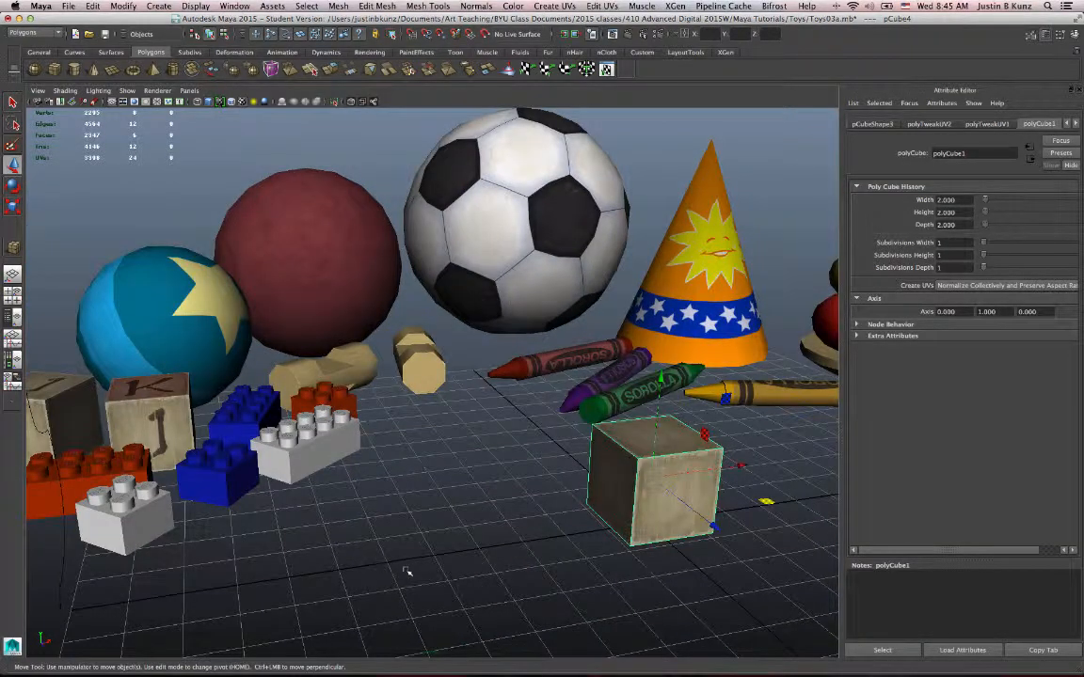
{"action": "key", "text": "ctrl+d"}
{"action": "left_click_drag", "start_coordinate": [741, 466], "coordinate": [537, 527]}
Step: Select the original cube and examine how the wood texture fits its sides from several angles
{"action": "left_click", "coordinate": [563, 485]}
{"action": "left_click_drag", "start_coordinate": [609, 489], "coordinate": [609, 490], "text": "alt"}
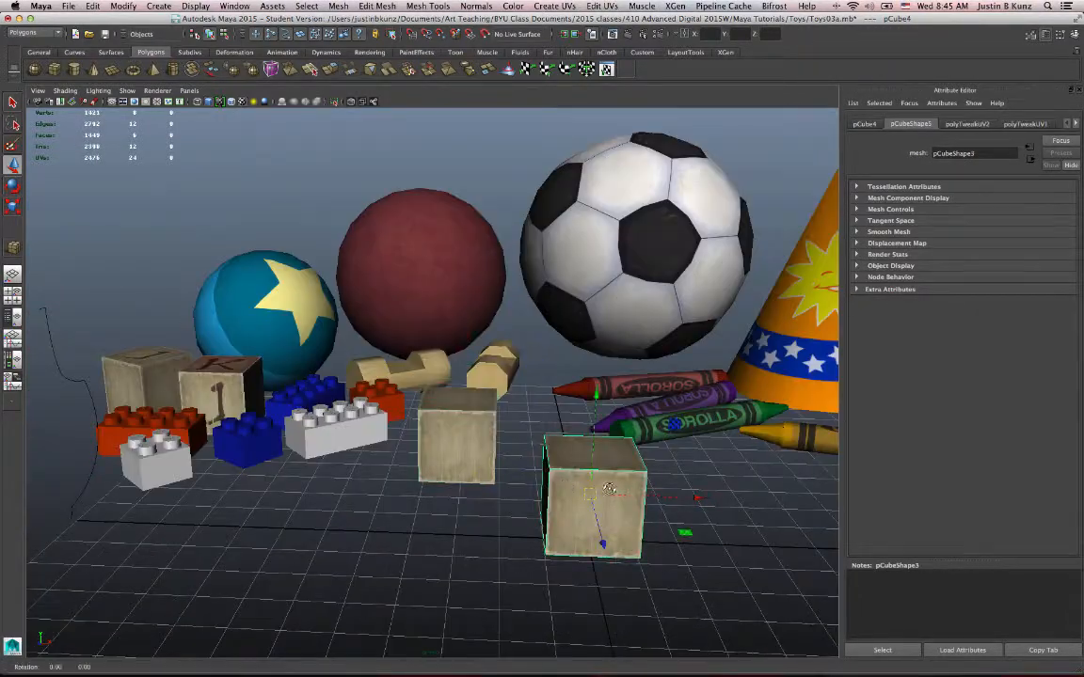
{"action": "key", "text": "f"}
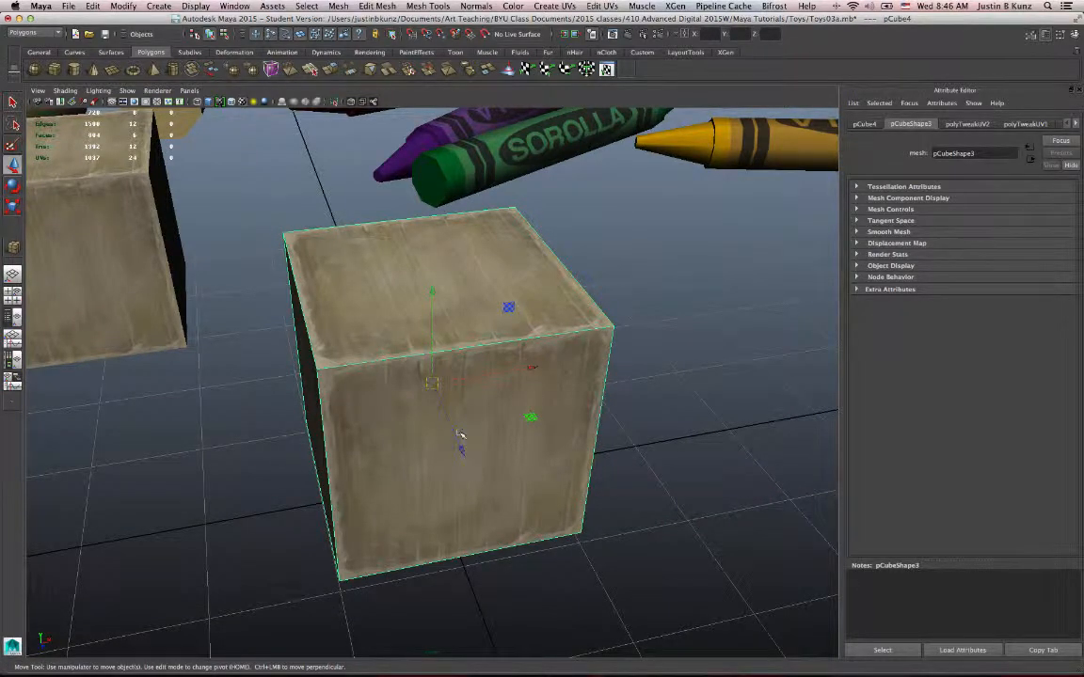
{"action": "middle_click_drag", "start_coordinate": [459, 433], "coordinate": [555, 482], "text": "alt"}
{"action": "right_click_drag", "start_coordinate": [555, 482], "coordinate": [376, 452], "text": "alt"}
{"action": "left_click_drag", "start_coordinate": [375, 453], "coordinate": [411, 445], "text": "alt"}
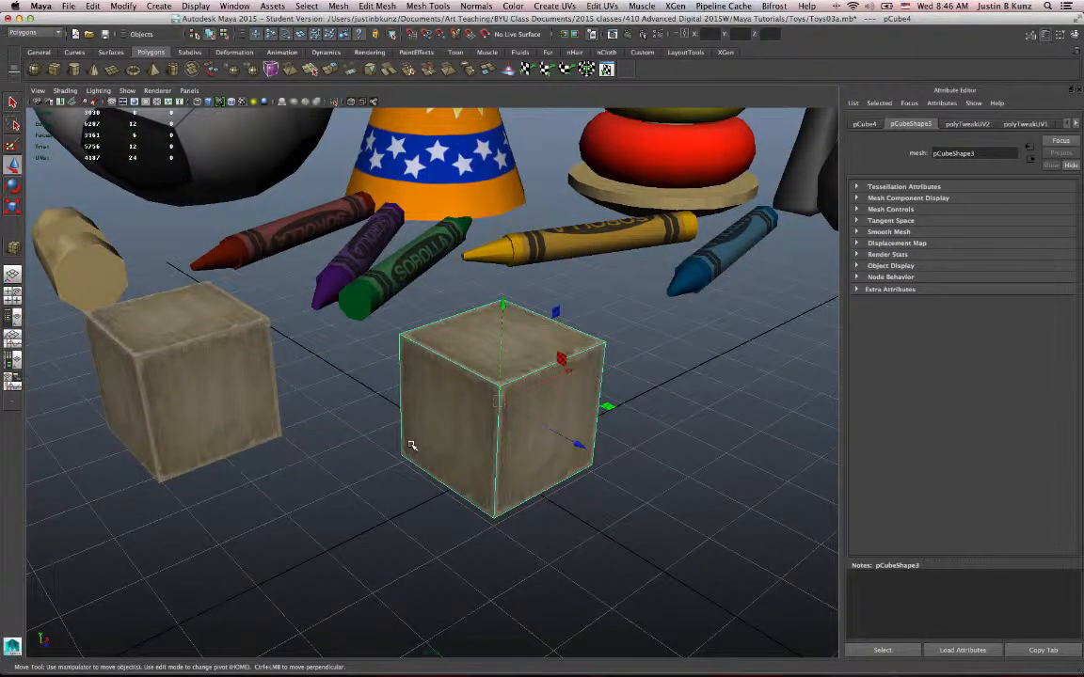
{"action": "left_click_drag", "start_coordinate": [411, 445], "coordinate": [551, 380], "text": "alt"}
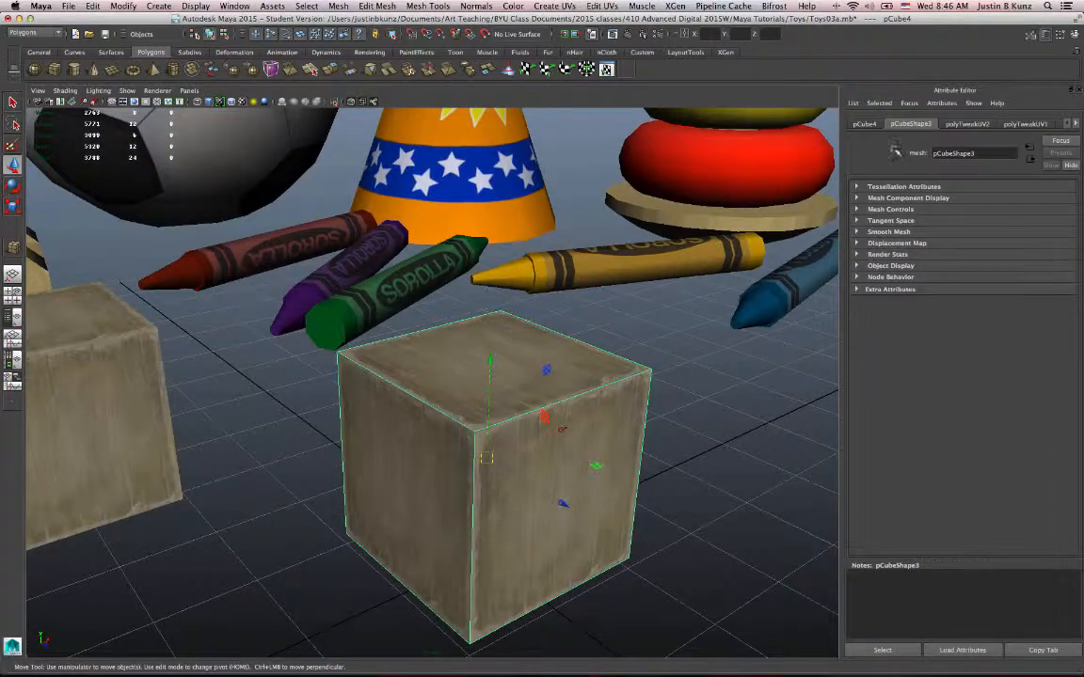
Step: Switch to the Hypershade layout and show the attributes of the block_shader_2 material
{"action": "key", "text": "space"}
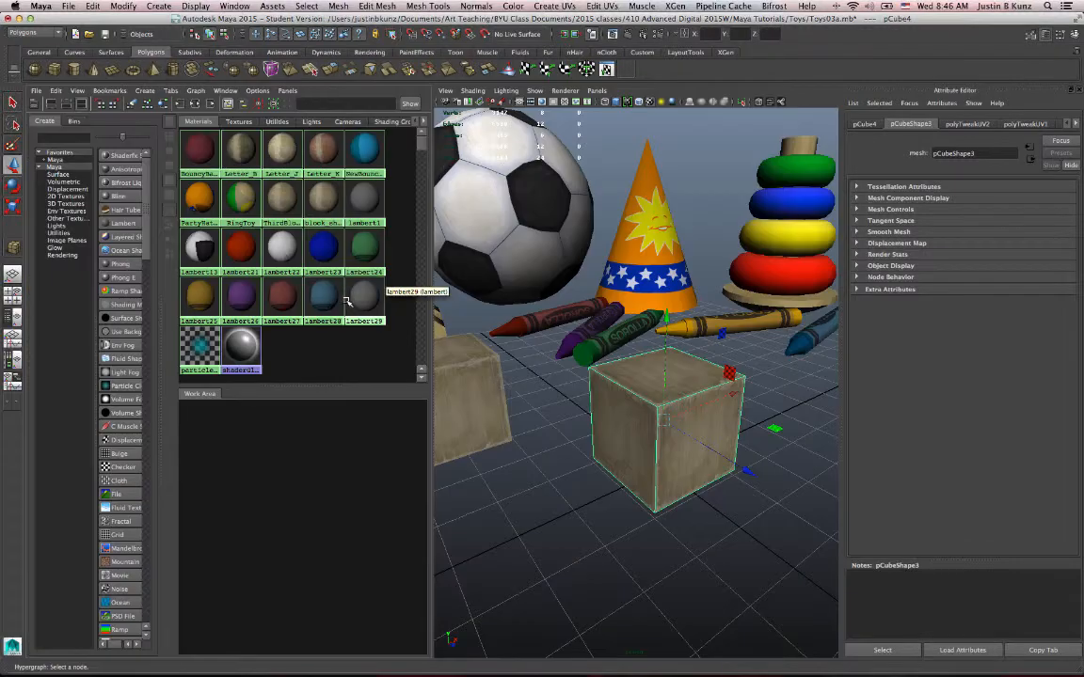
{"action": "left_click", "coordinate": [242, 152]}
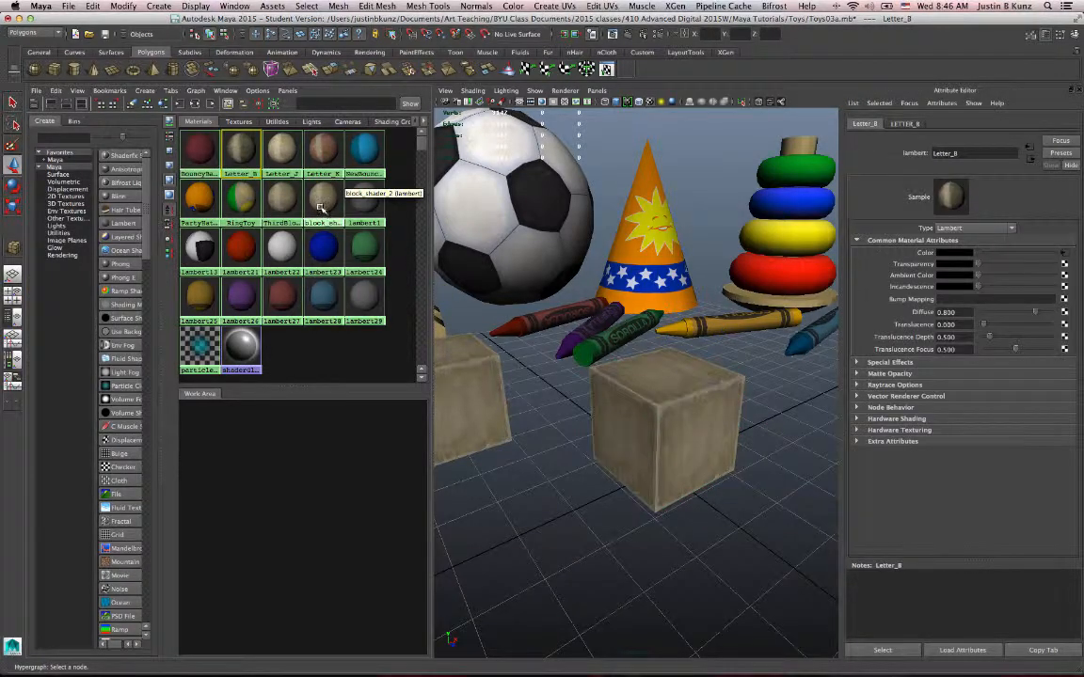
{"action": "left_click", "coordinate": [321, 199]}
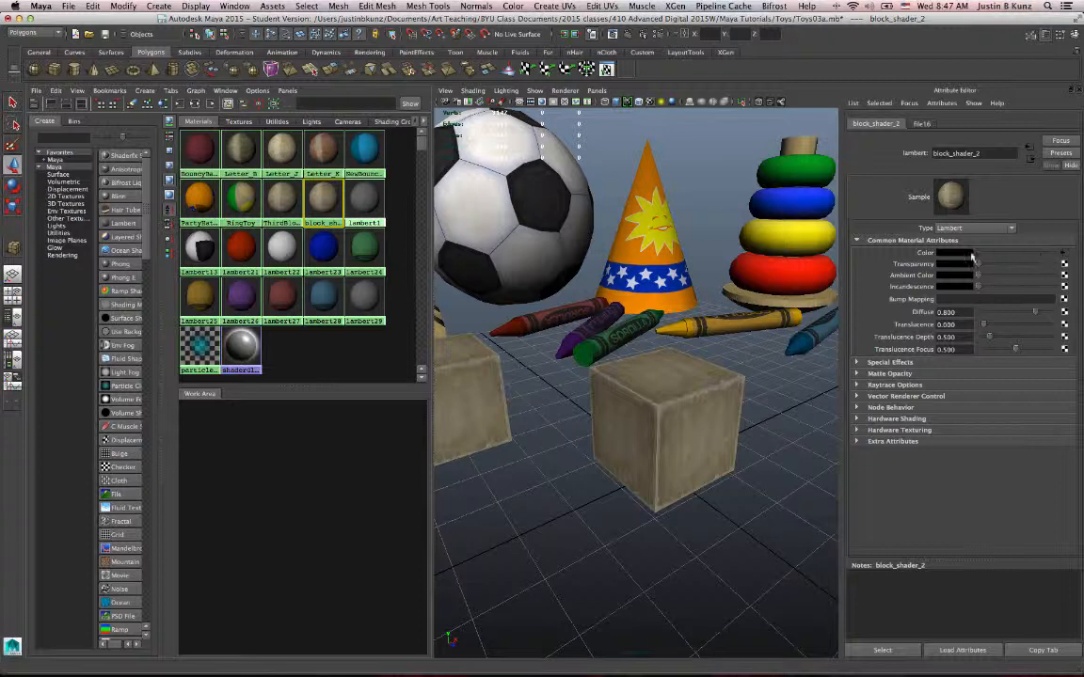
Step: Replace the color texture image of block_shader_2 with CubeSide01.TGA
{"action": "left_click", "coordinate": [1065, 253]}
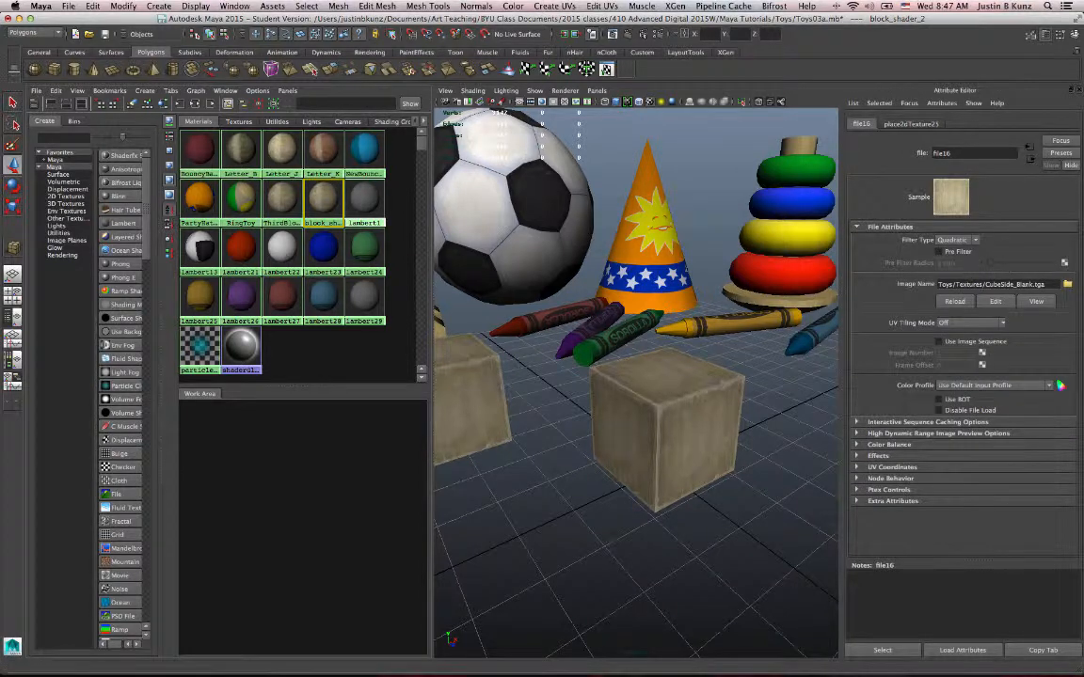
{"action": "left_click_drag", "start_coordinate": [952, 284], "coordinate": [1080, 281]}
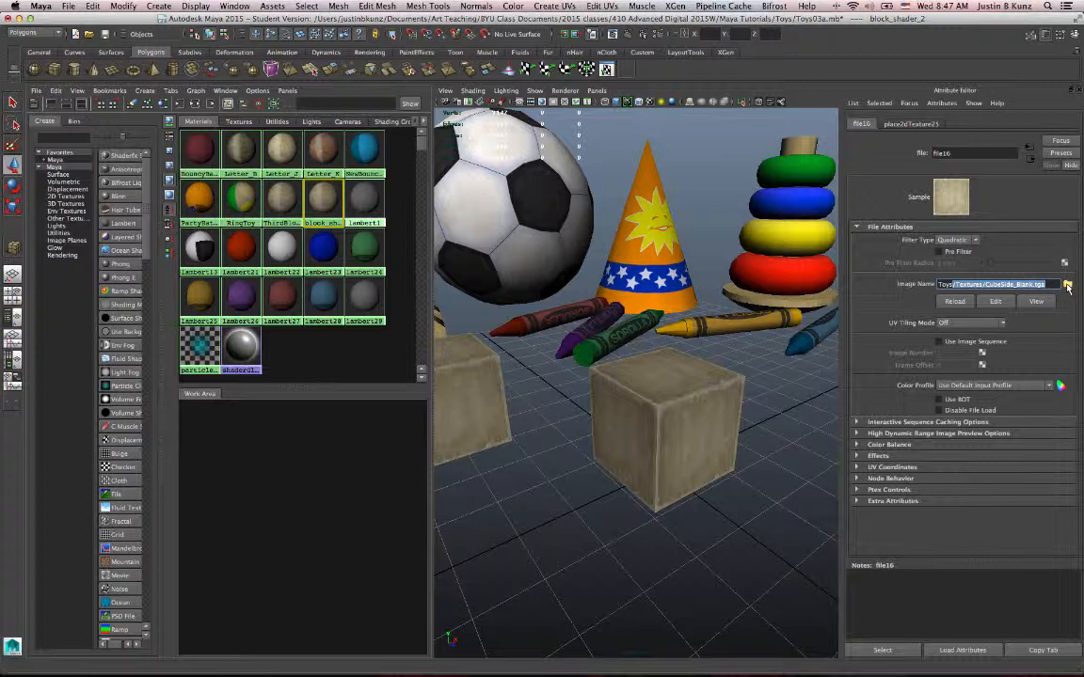
{"action": "left_click", "coordinate": [1067, 286]}
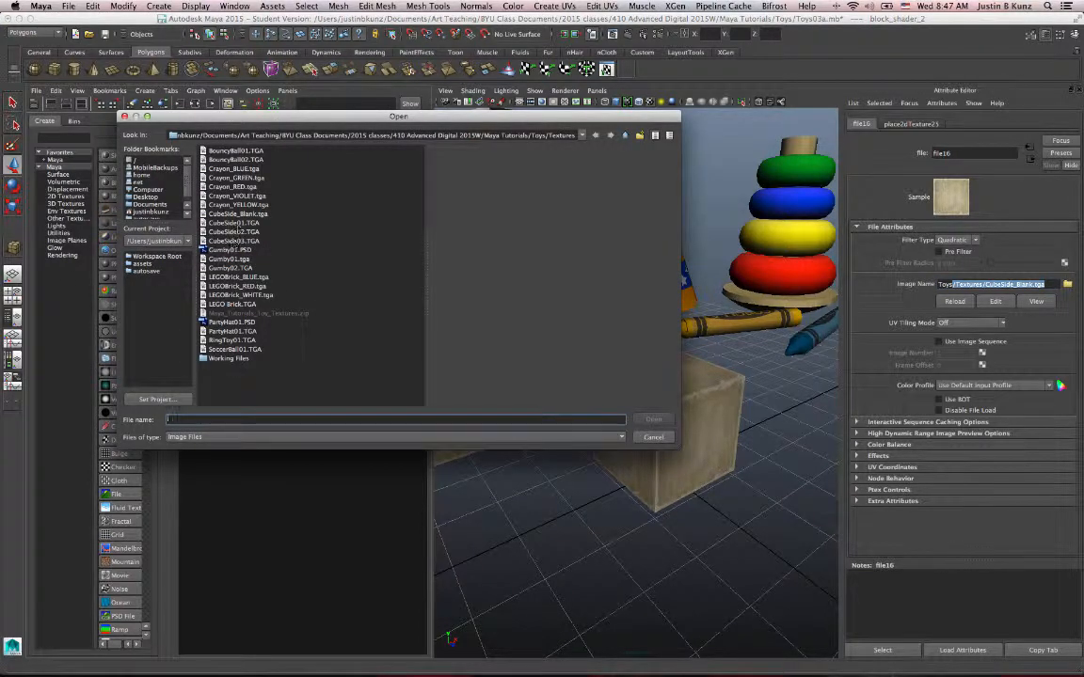
{"action": "left_click", "coordinate": [254, 214]}
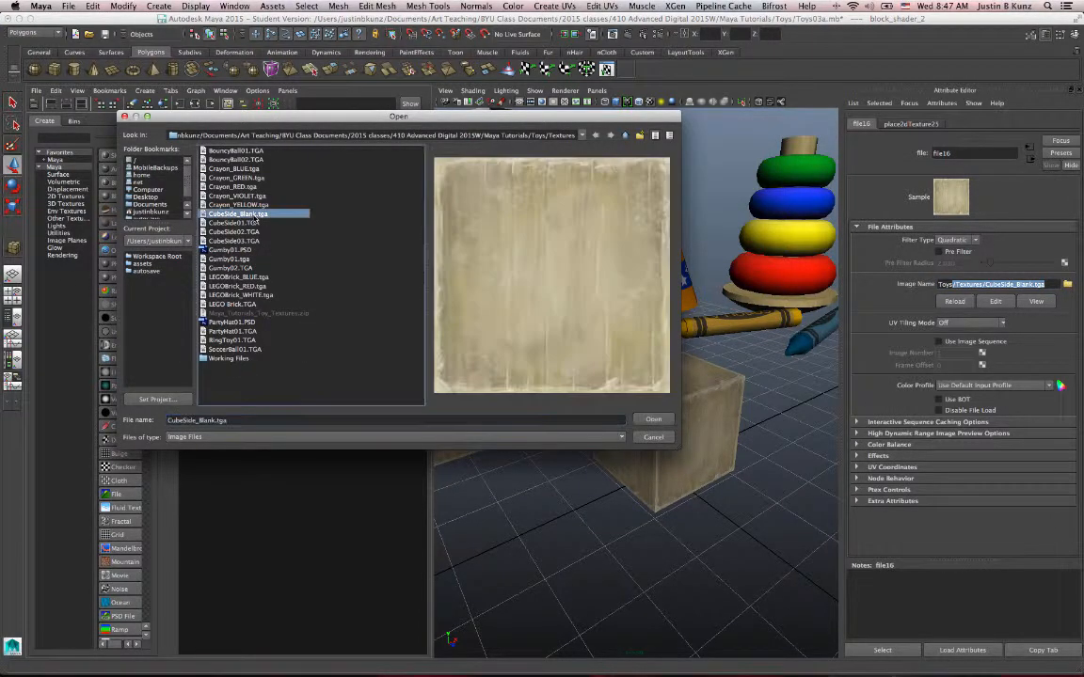
{"action": "left_click", "coordinate": [253, 223]}
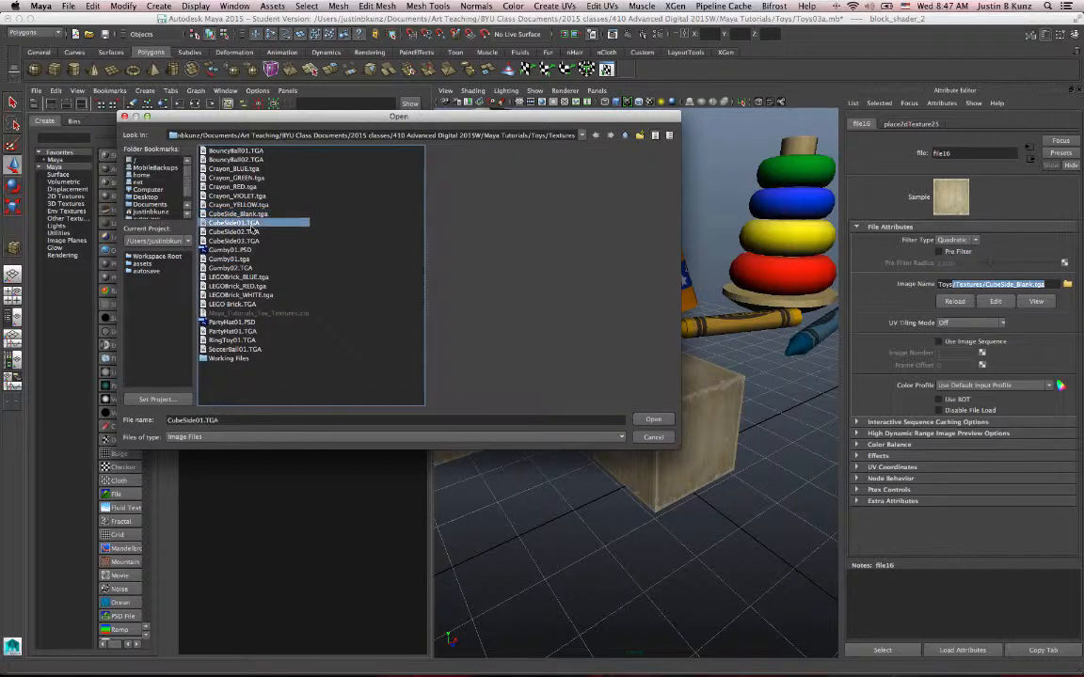
{"action": "left_click", "coordinate": [654, 418]}
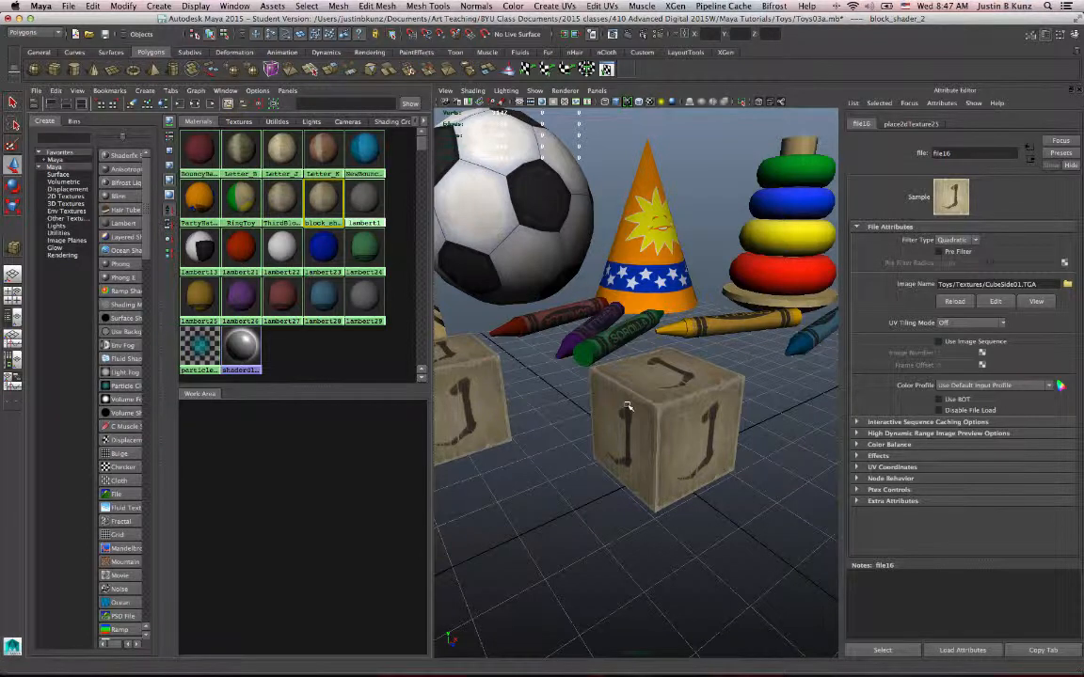
Step: Swap the color texture image of block_shader_2 for CubeSide03.TGA
{"action": "left_click", "coordinate": [326, 202]}
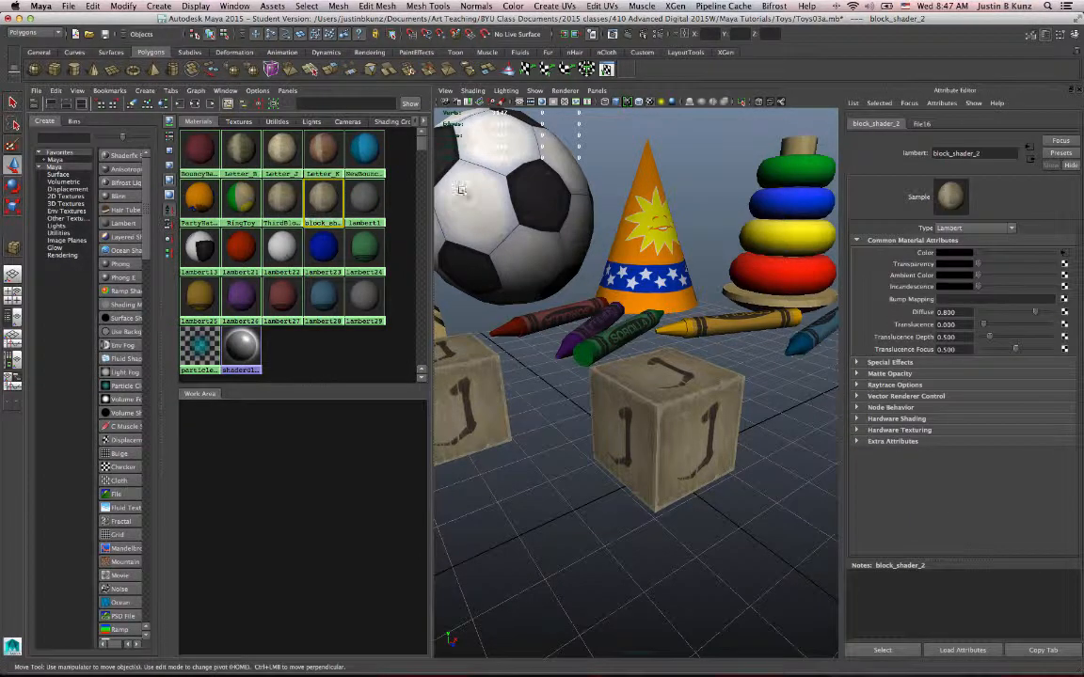
{"action": "left_click", "coordinate": [1065, 252]}
{"action": "left_click", "coordinate": [1067, 285]}
{"action": "left_click", "coordinate": [226, 232]}
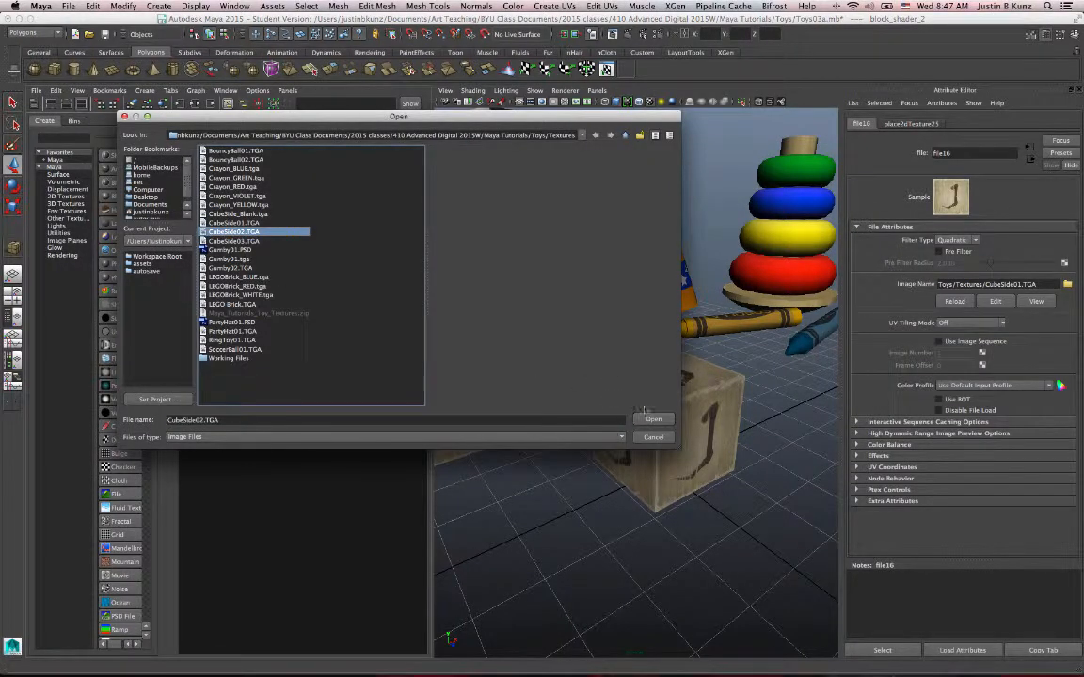
{"action": "left_click", "coordinate": [652, 419]}
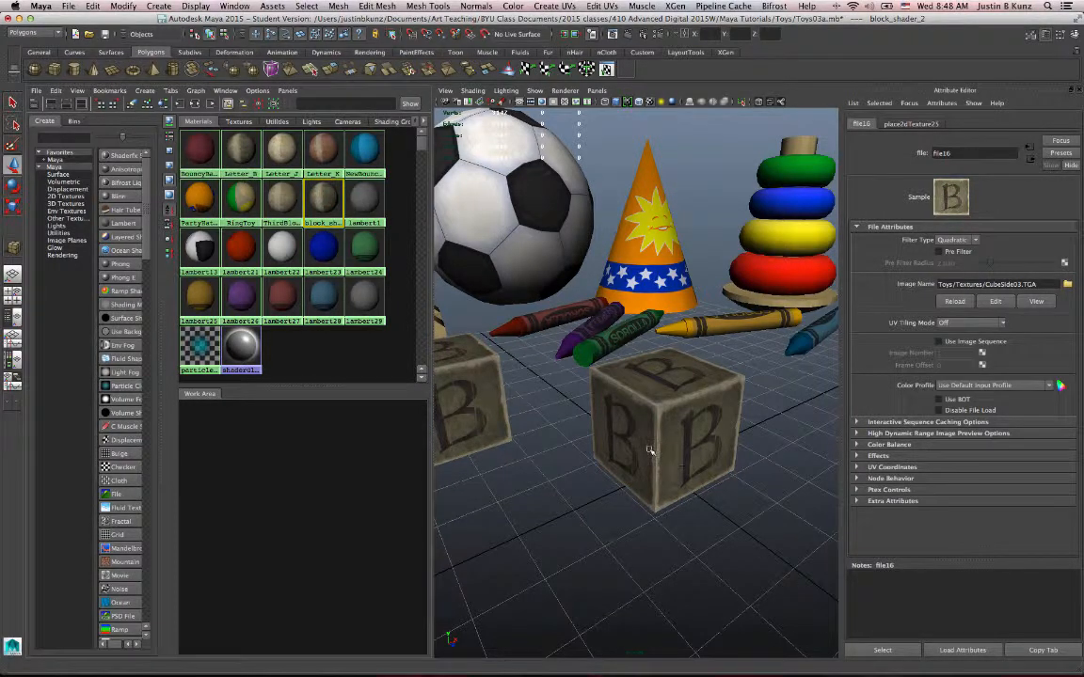
Step: Examine from several angles how the two blocks sharing block_shader_2 display its texture
{"action": "left_click_drag", "start_coordinate": [585, 407], "coordinate": [538, 513], "text": "alt"}
{"action": "left_click_drag", "start_coordinate": [639, 468], "coordinate": [596, 513], "text": "alt"}
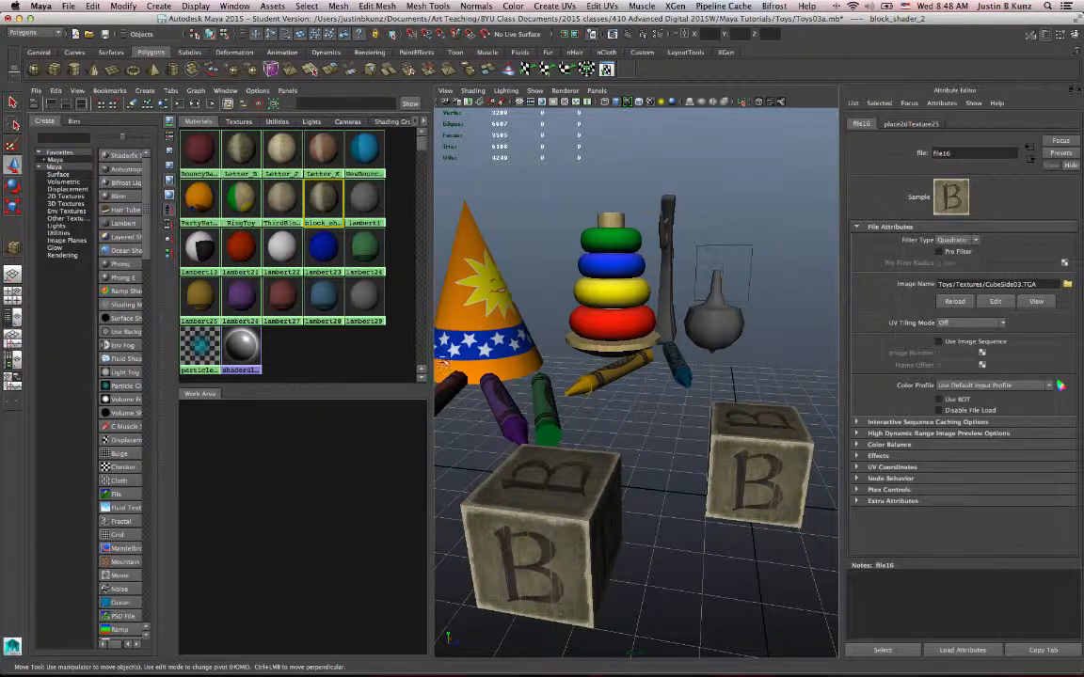
{"action": "right_click", "coordinate": [326, 208]}
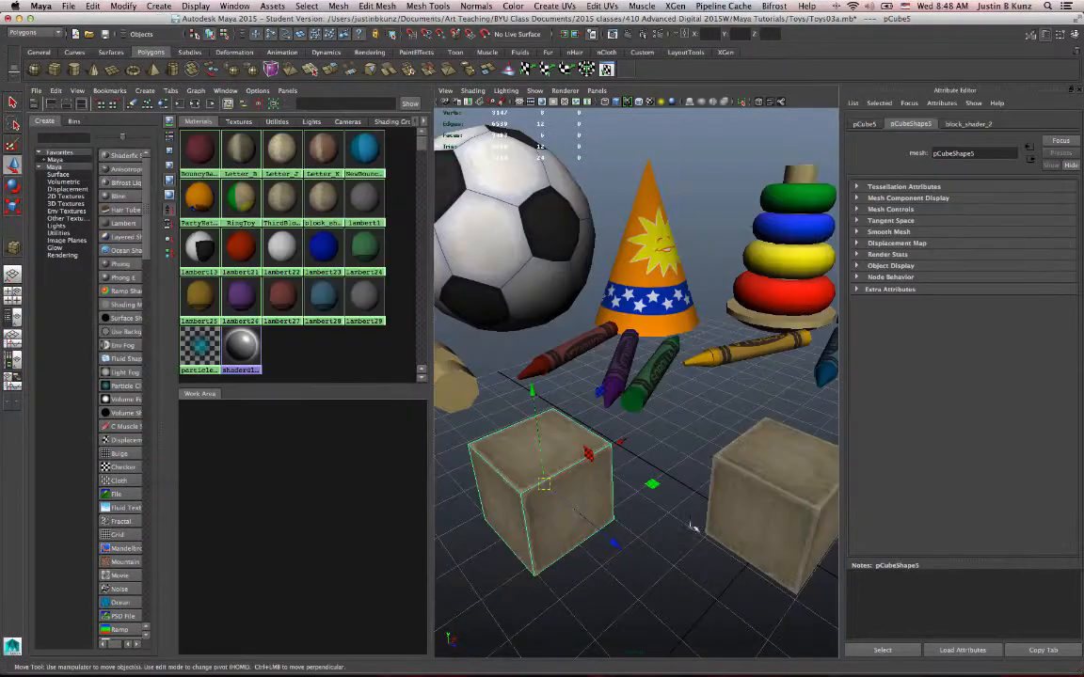
{"action": "left_click_drag", "start_coordinate": [592, 498], "coordinate": [614, 443], "text": "alt"}
{"action": "middle_click_drag", "start_coordinate": [506, 469], "coordinate": [573, 474], "text": "alt"}
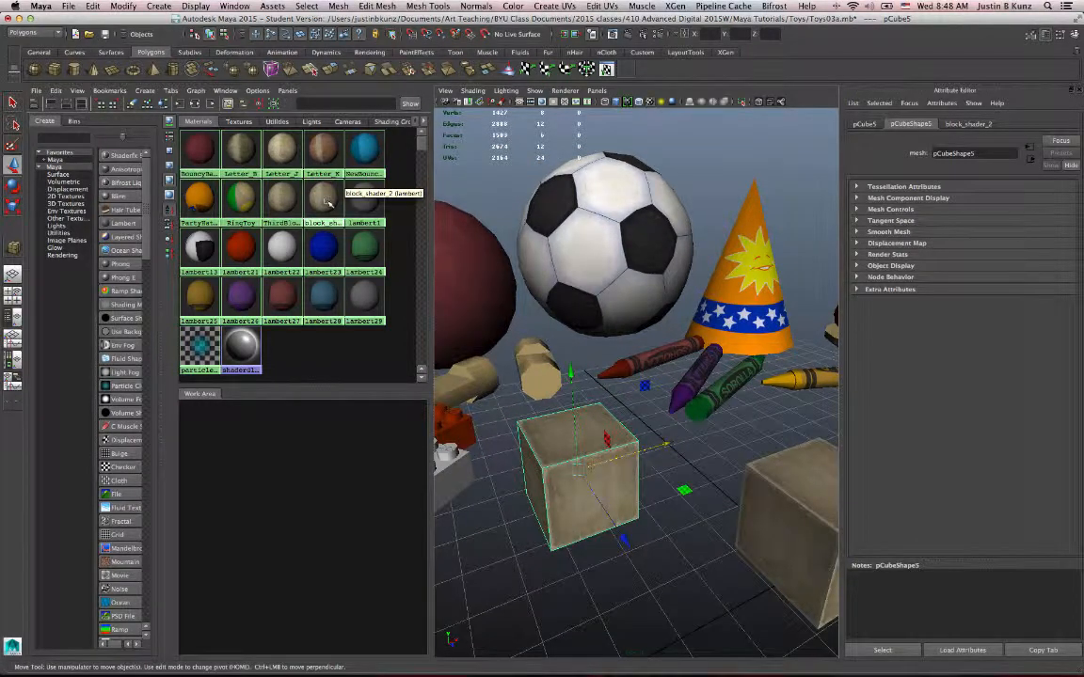
{"action": "left_click_drag", "start_coordinate": [555, 368], "coordinate": [514, 347], "text": "alt"}
Step: Assign a new Lambert material to the original block and map CubeSide01.TGA to its color as a file texture
{"action": "left_click", "coordinate": [732, 452]}
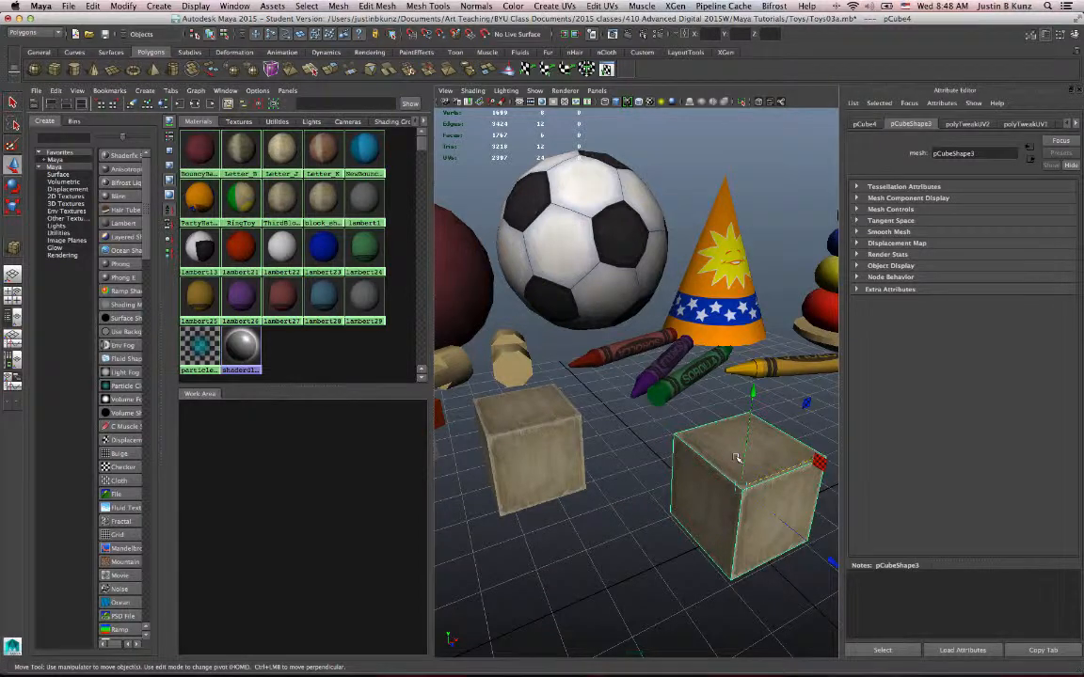
{"action": "right_click_drag", "start_coordinate": [737, 458], "coordinate": [724, 636]}
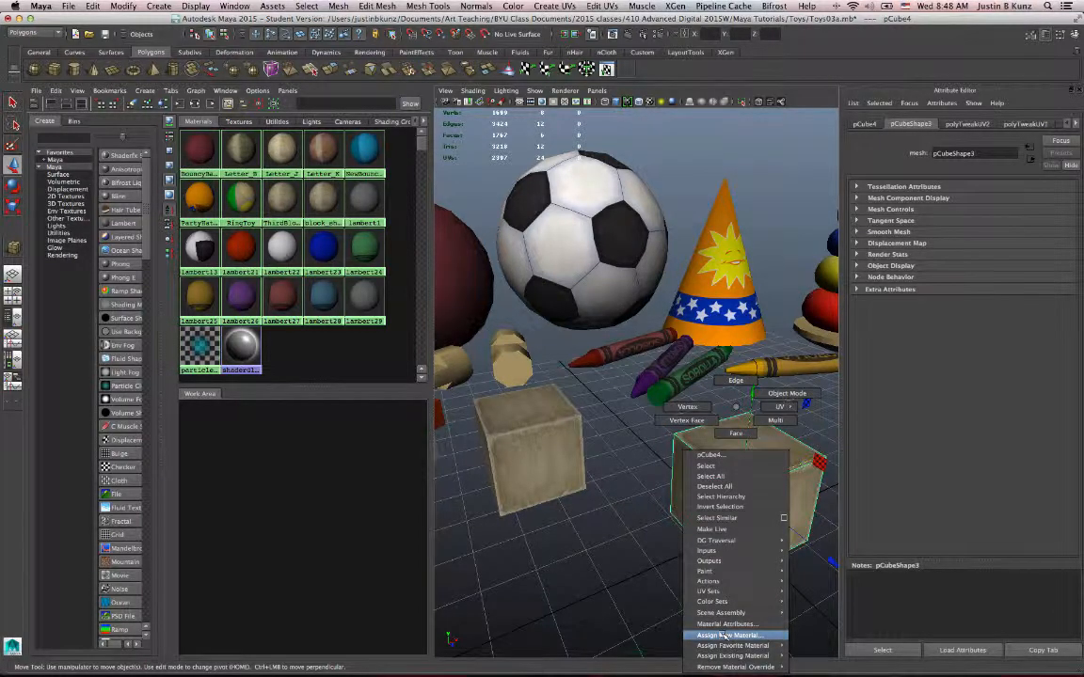
{"action": "right_click_drag", "start_coordinate": [725, 636], "coordinate": [724, 636]}
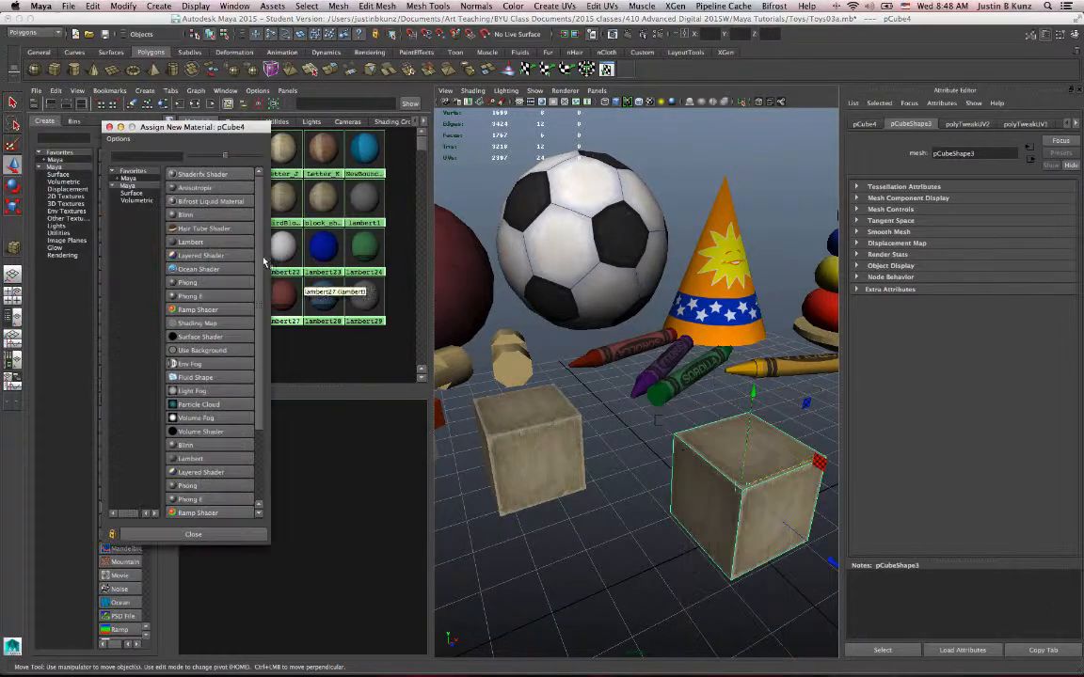
{"action": "left_click", "coordinate": [175, 221]}
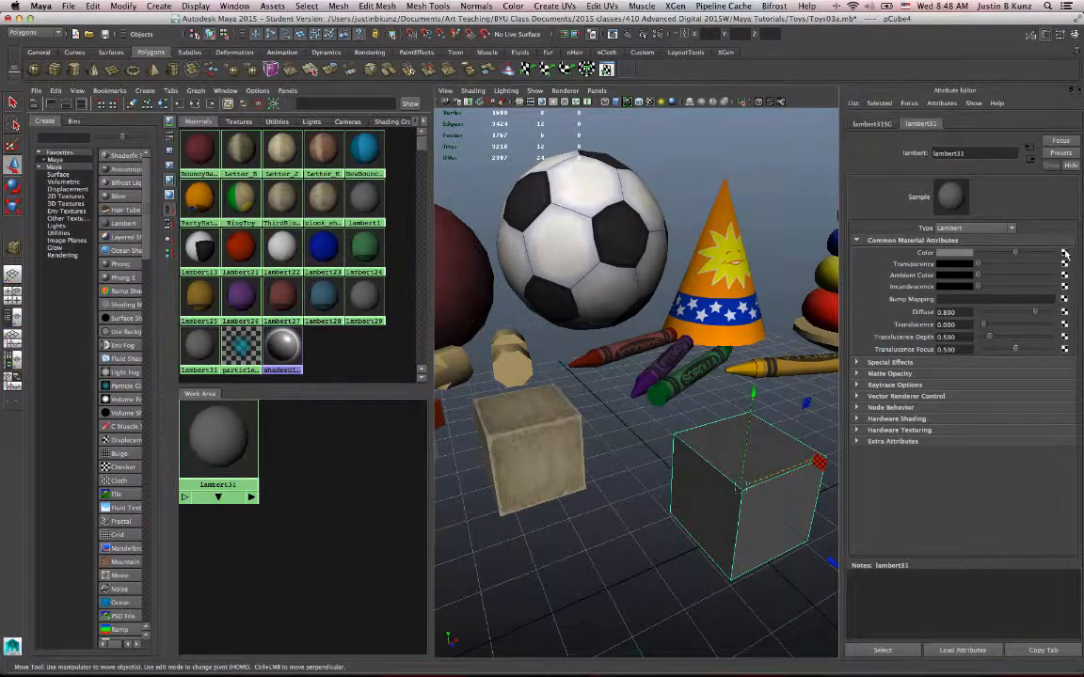
{"action": "left_click", "coordinate": [1064, 253]}
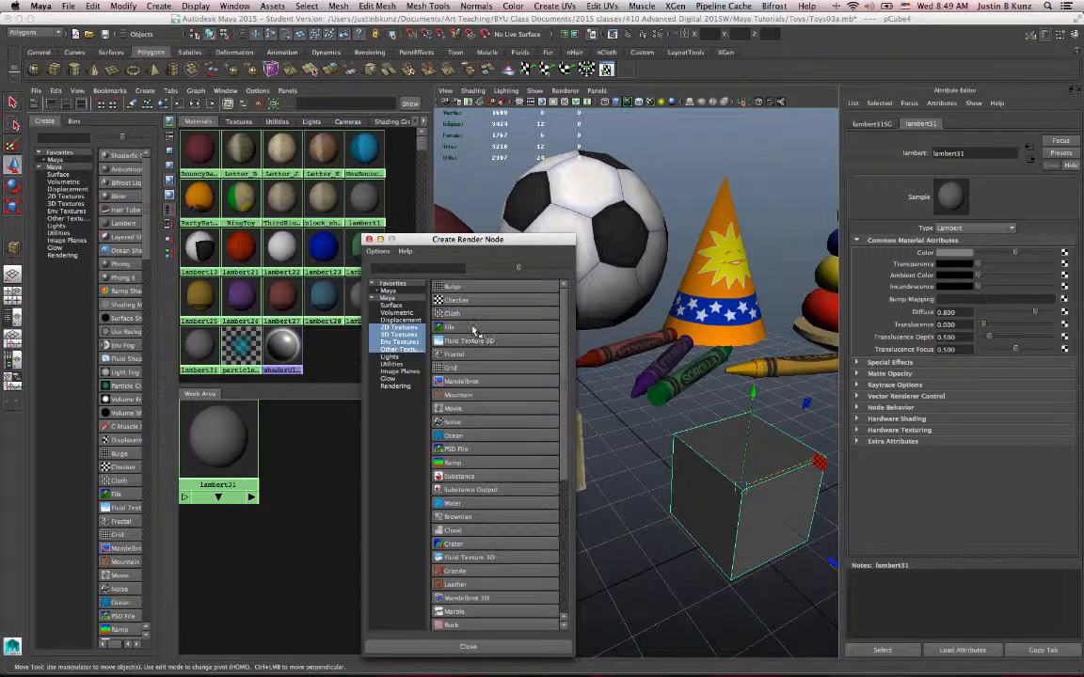
{"action": "left_click", "coordinate": [435, 306]}
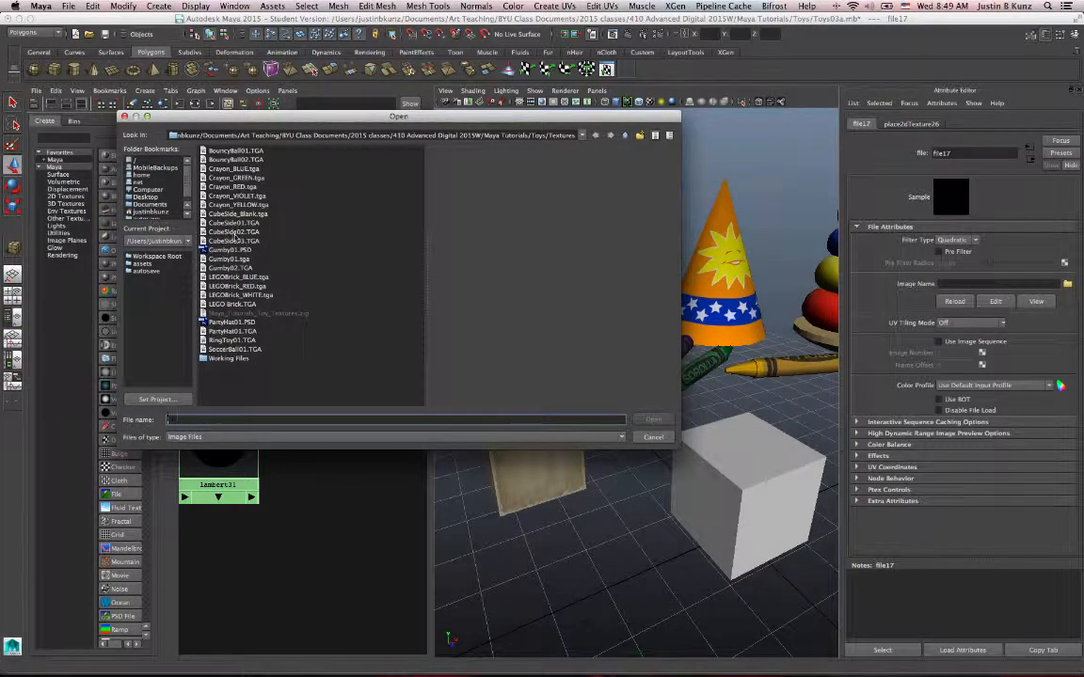
{"action": "left_click", "coordinate": [238, 224]}
{"action": "key", "text": "Return"}
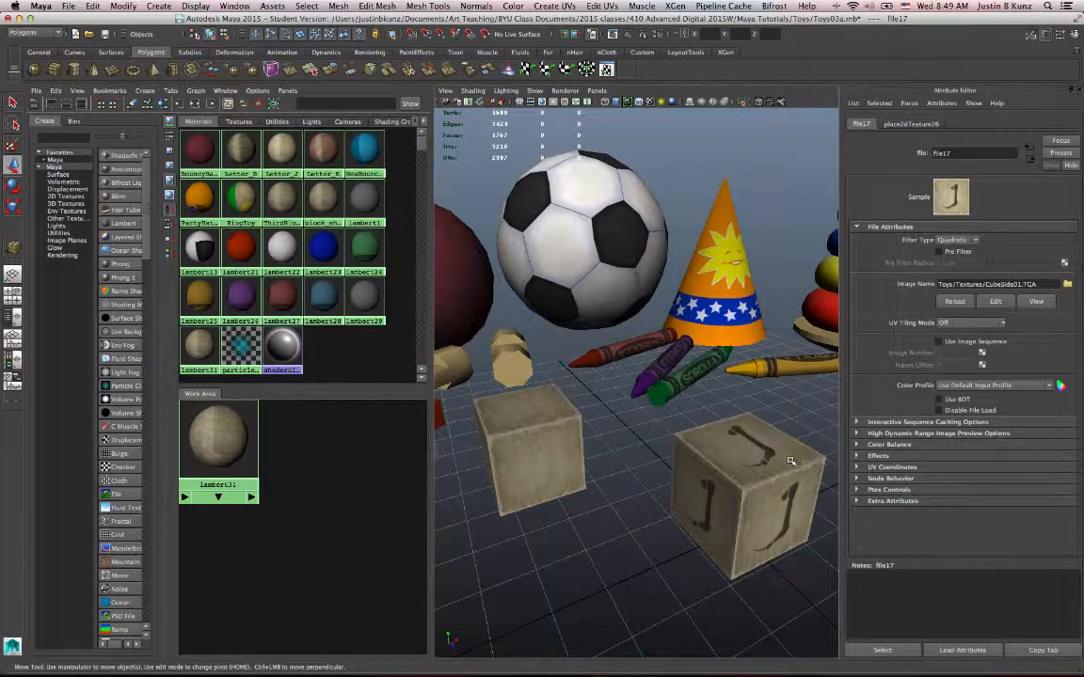
Step: Duplicate the J block and move the copy back toward the crayons
{"action": "left_click", "coordinate": [729, 489]}
{"action": "key", "text": "super+d"}
{"action": "left_click_drag", "start_coordinate": [755, 505], "coordinate": [626, 409]}
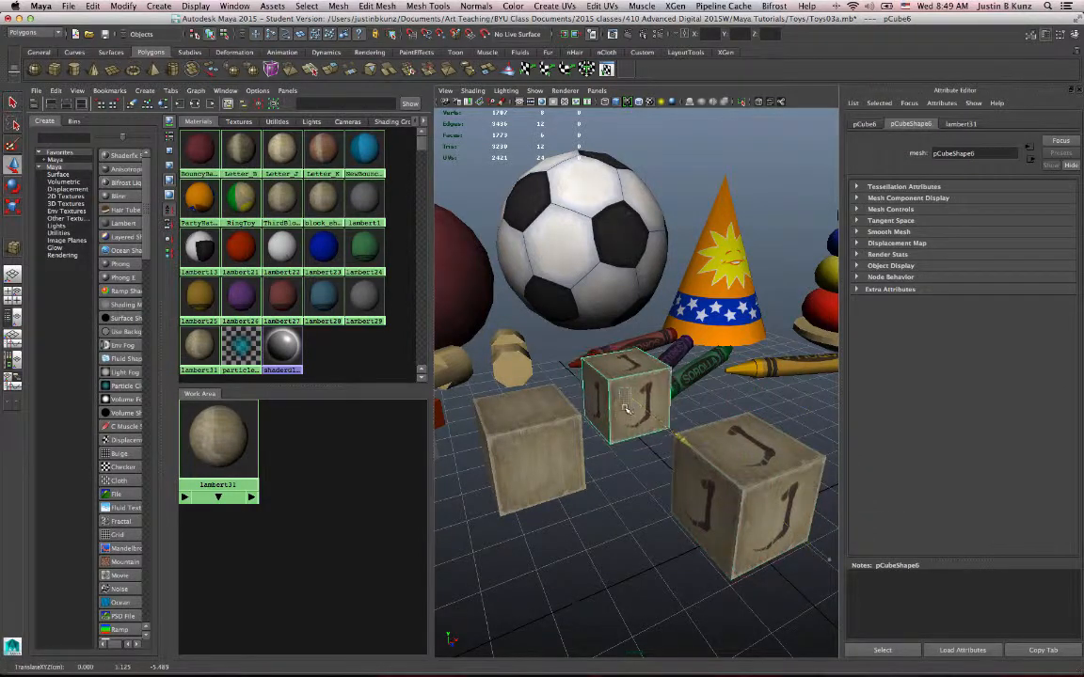
Step: Give the original block another new Lambert material with CubeSide02.TGA as its color file texture
{"action": "left_click", "coordinate": [743, 423]}
{"action": "right_click_drag", "start_coordinate": [741, 414], "coordinate": [735, 637]}
{"action": "left_click", "coordinate": [337, 186]}
{"action": "left_click", "coordinate": [1064, 252]}
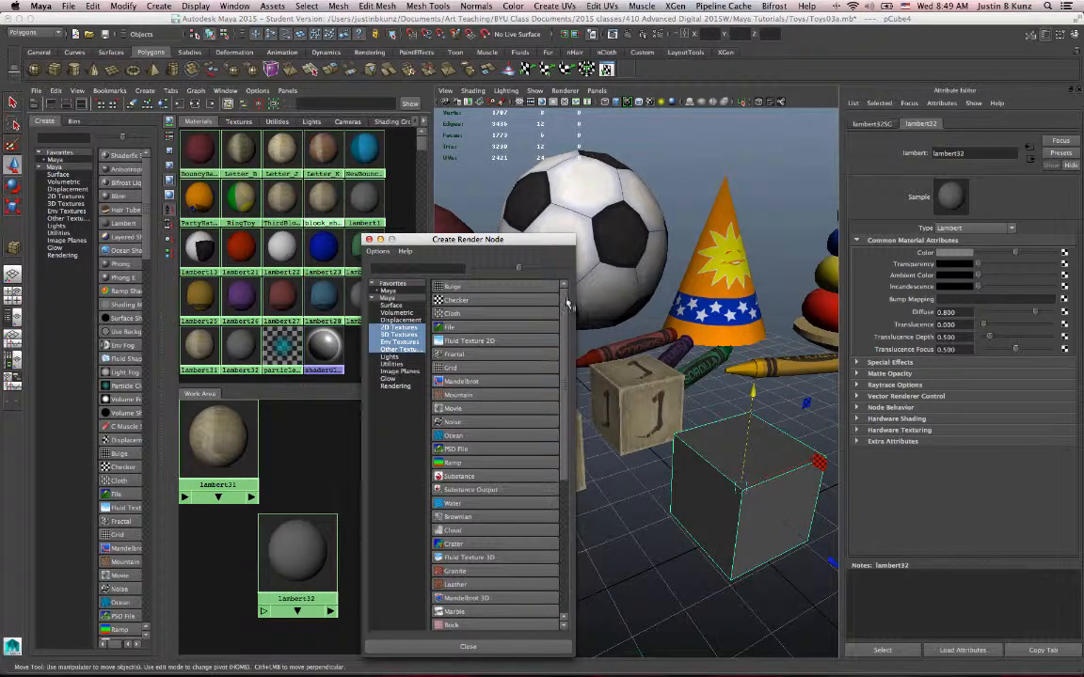
{"action": "left_click", "coordinate": [450, 327]}
{"action": "left_click", "coordinate": [1067, 284]}
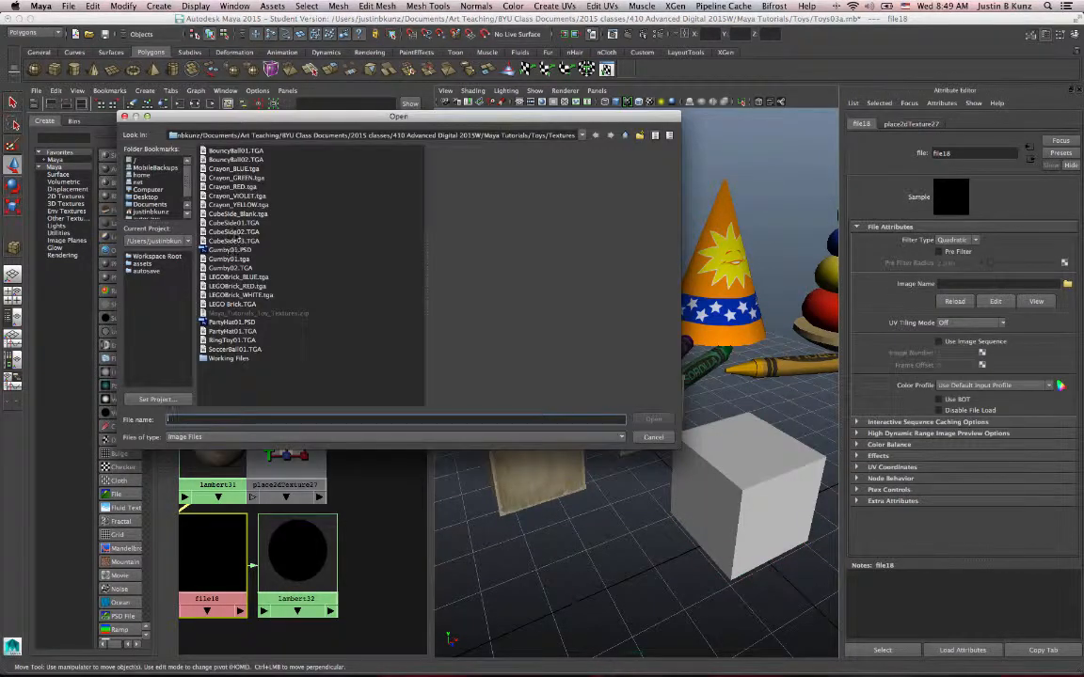
{"action": "left_click", "coordinate": [233, 232]}
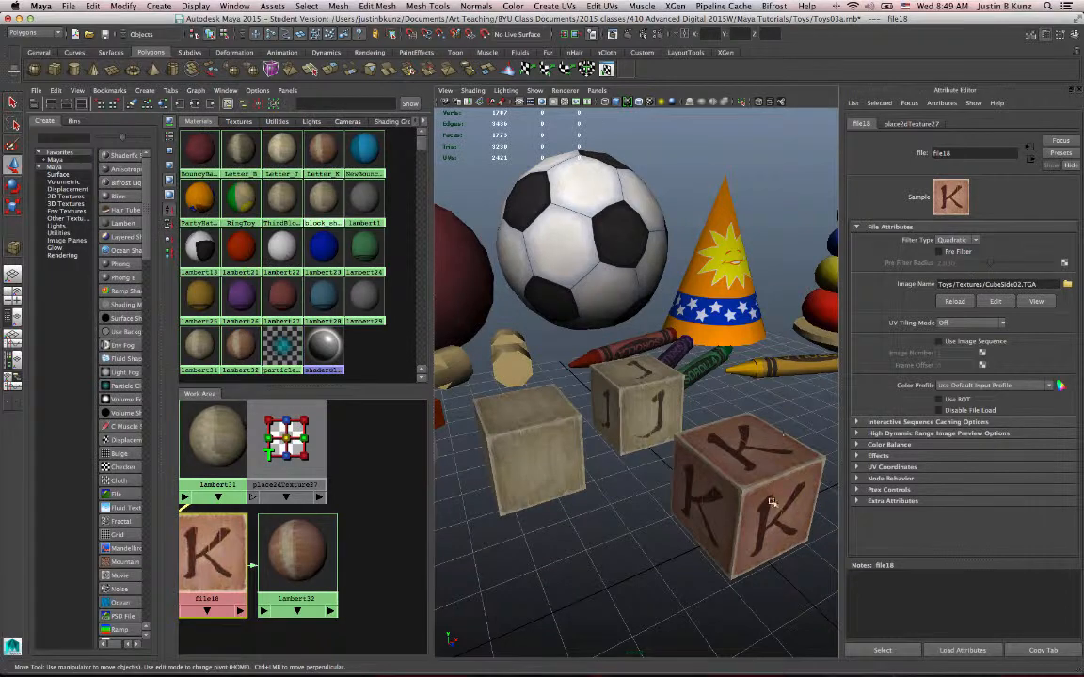
Step: Duplicate the K block and move the copy in front of the blank wood block
{"action": "left_click", "coordinate": [696, 459]}
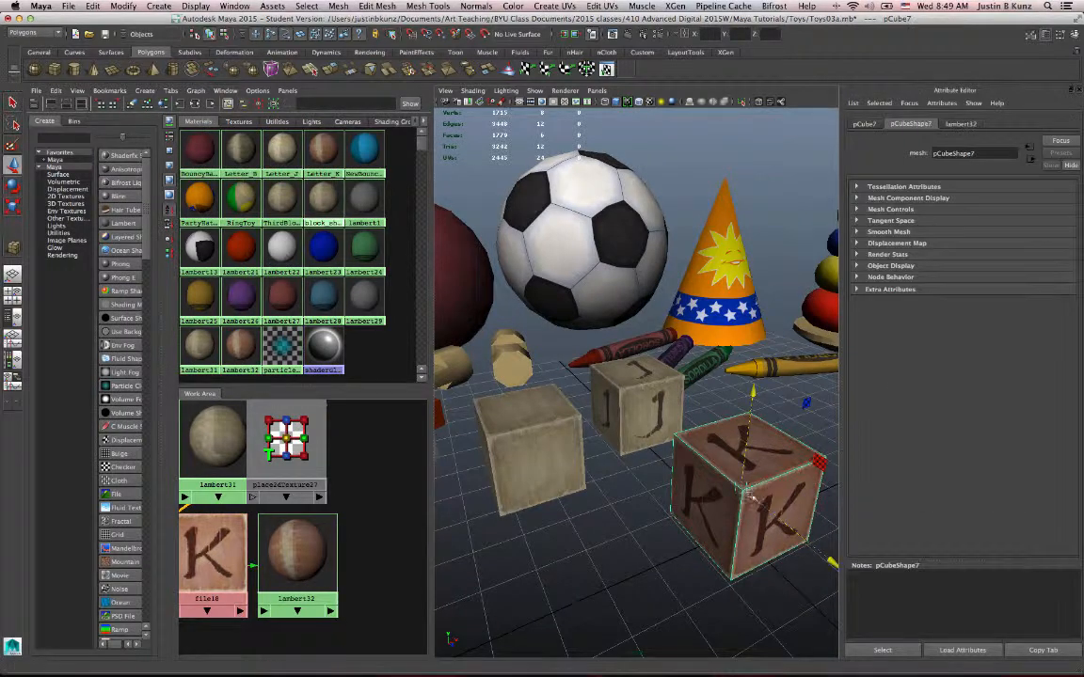
{"action": "left_click_drag", "start_coordinate": [817, 463], "coordinate": [636, 517]}
Step: Apply a third new Lambert material to the original block, using CubeSide03.TGA as the color file texture
{"action": "left_click", "coordinate": [796, 485]}
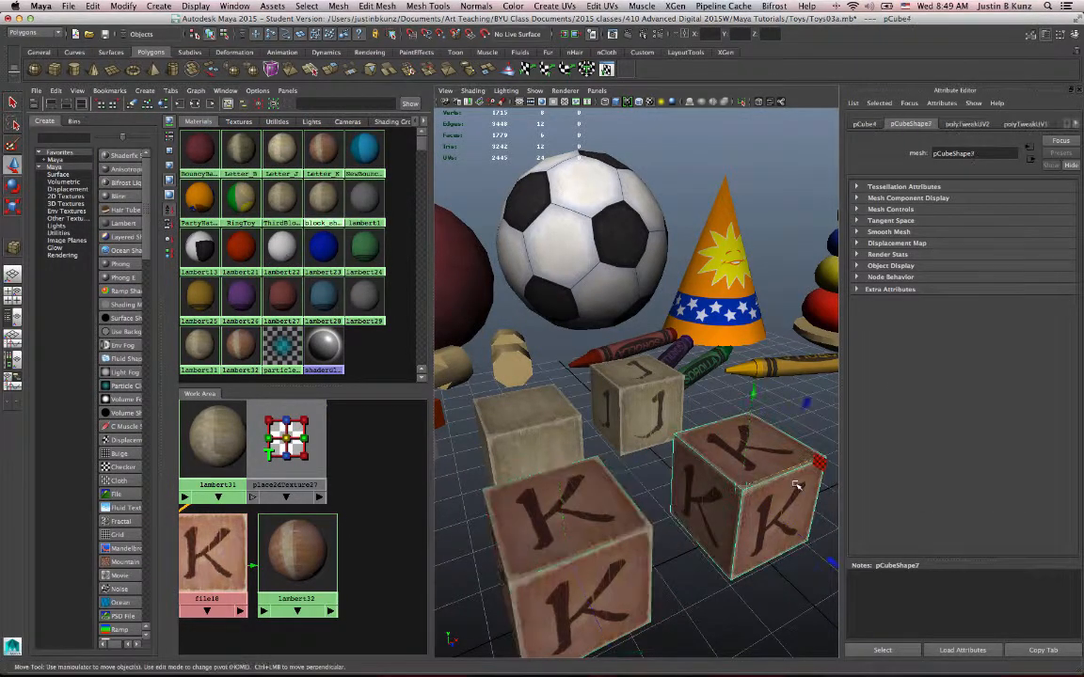
{"action": "right_click", "coordinate": [796, 485]}
{"action": "right_click_drag", "start_coordinate": [766, 675], "coordinate": [790, 636]}
{"action": "left_click", "coordinate": [208, 242]}
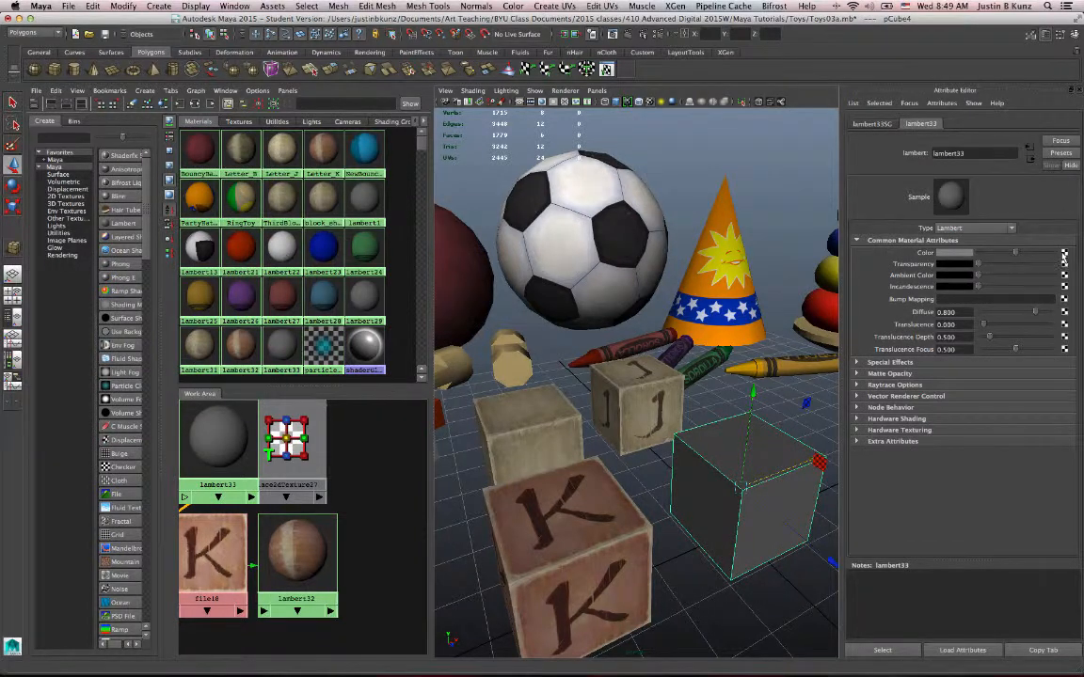
{"action": "left_click", "coordinate": [1064, 253]}
{"action": "left_click", "coordinate": [418, 303]}
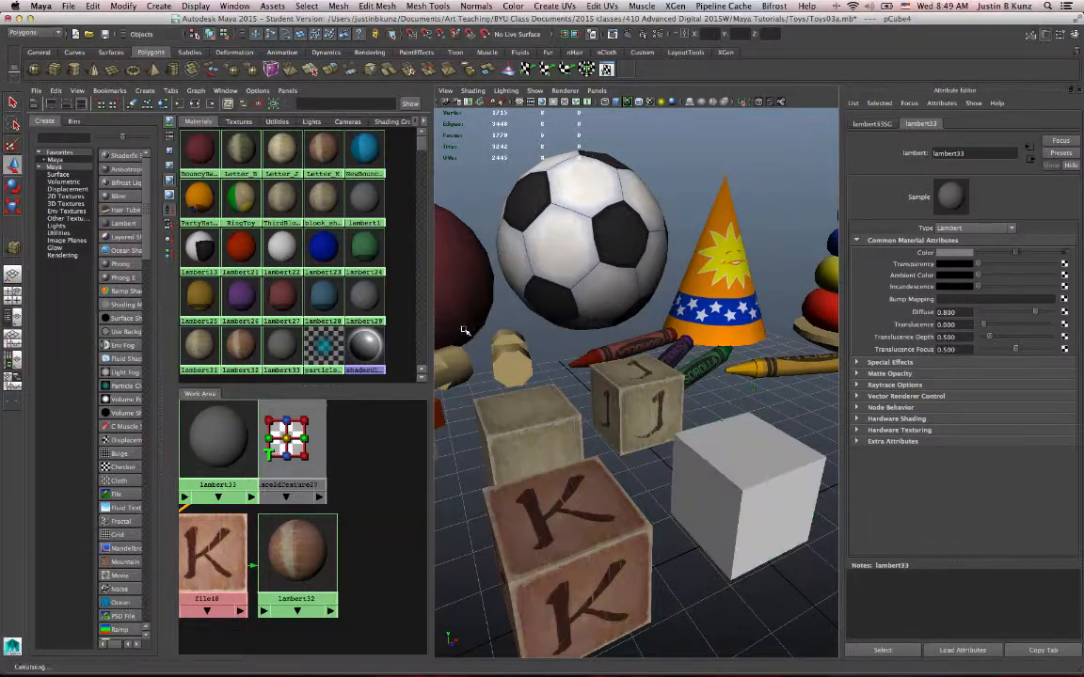
{"action": "left_click", "coordinate": [650, 418]}
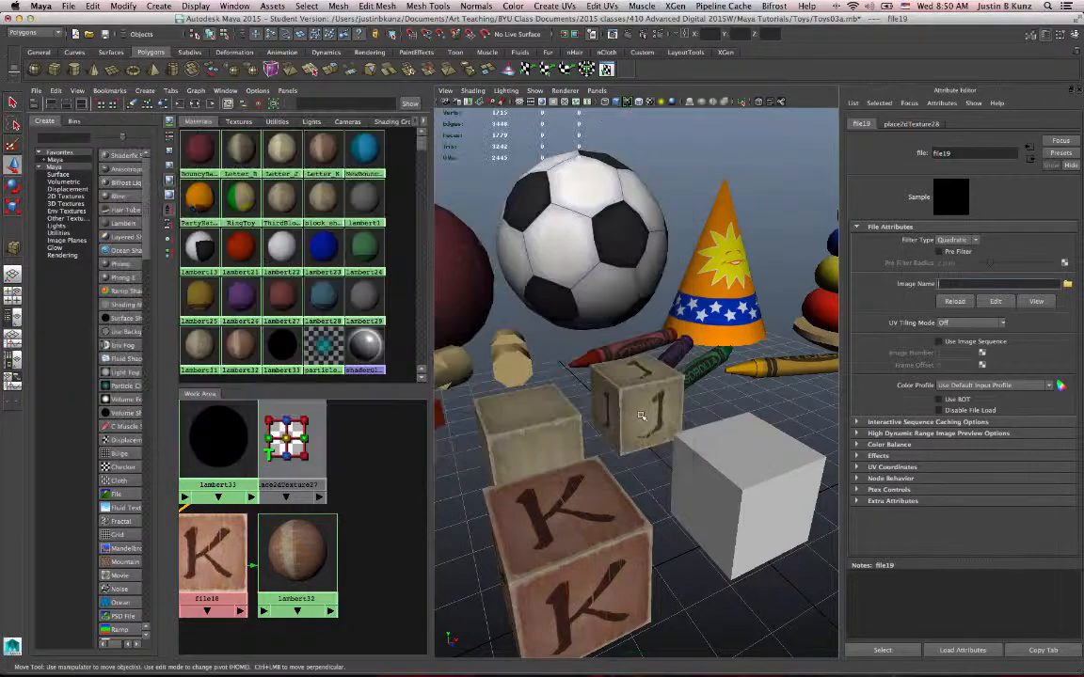
Step: Duplicate the B block and move the copy away behind the original
{"action": "left_click", "coordinate": [695, 454]}
{"action": "middle_click_drag", "start_coordinate": [689, 458], "coordinate": [585, 424], "text": "alt"}
{"action": "left_click_drag", "start_coordinate": [585, 424], "coordinate": [668, 481], "text": "alt"}
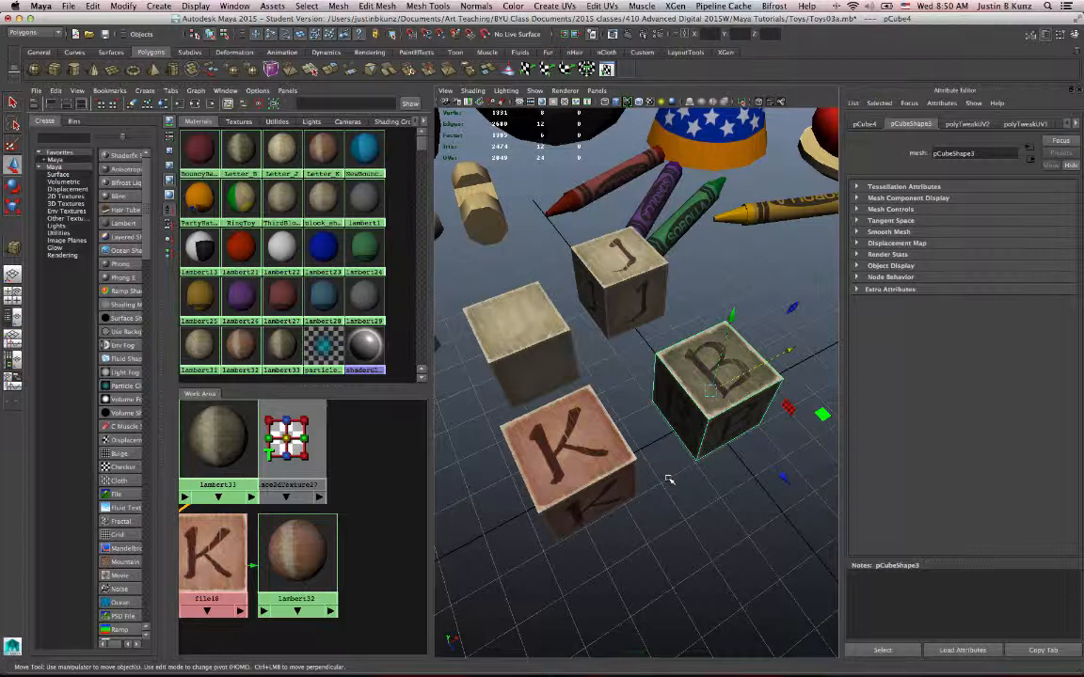
{"action": "left_click_drag", "start_coordinate": [668, 481], "coordinate": [666, 452], "text": "alt"}
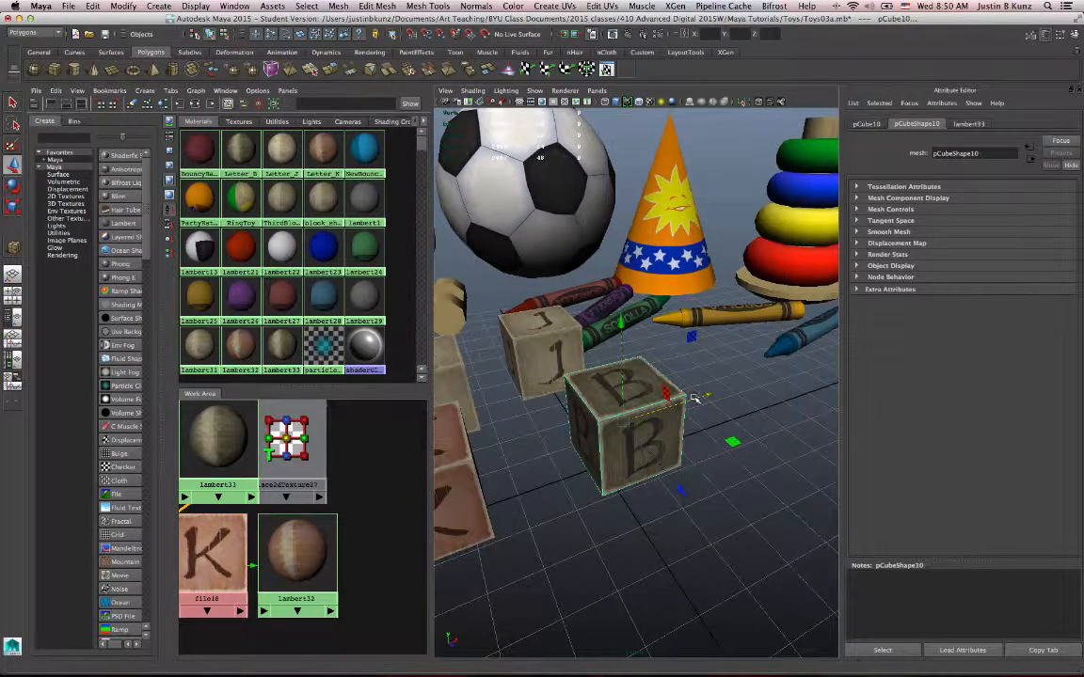
{"action": "left_click_drag", "start_coordinate": [702, 397], "coordinate": [834, 380]}
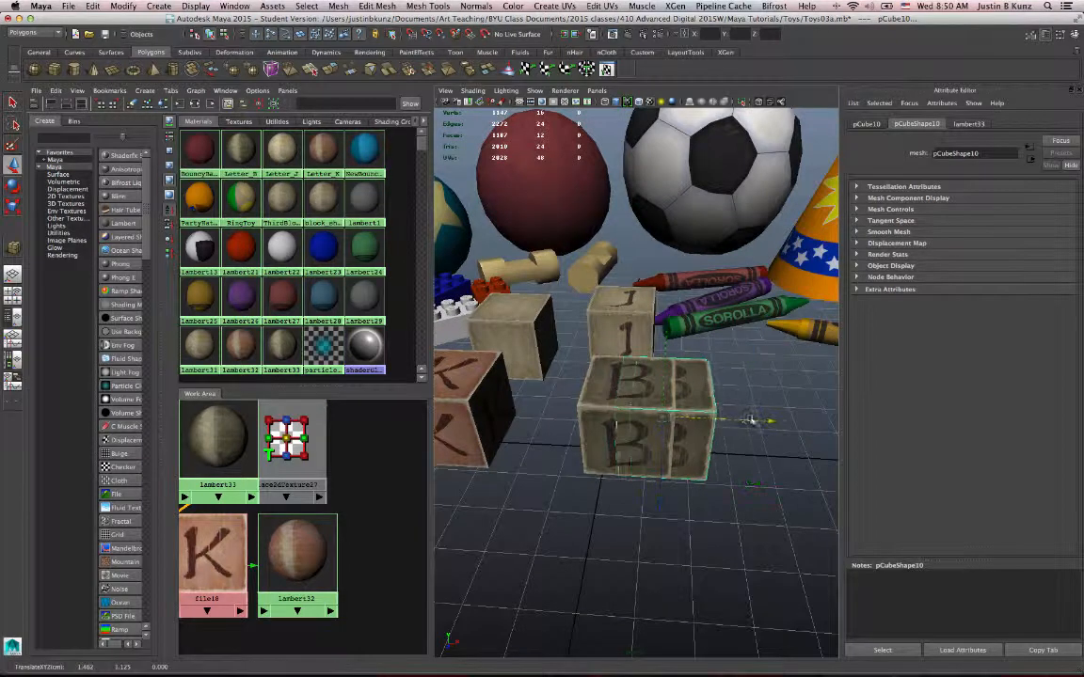
{"action": "left_click_drag", "start_coordinate": [652, 471], "coordinate": [793, 470]}
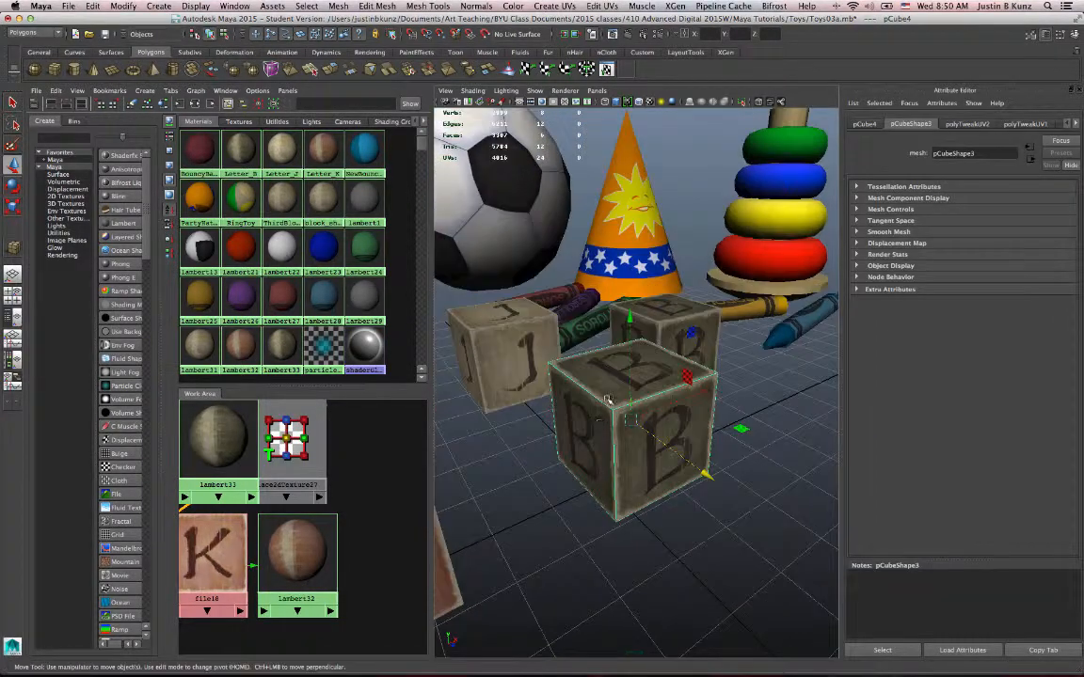
Step: Select the top face of the original B block and assign it the existing J material, lambert31
{"action": "right_click", "coordinate": [605, 397]}
{"action": "left_click", "coordinate": [608, 422]}
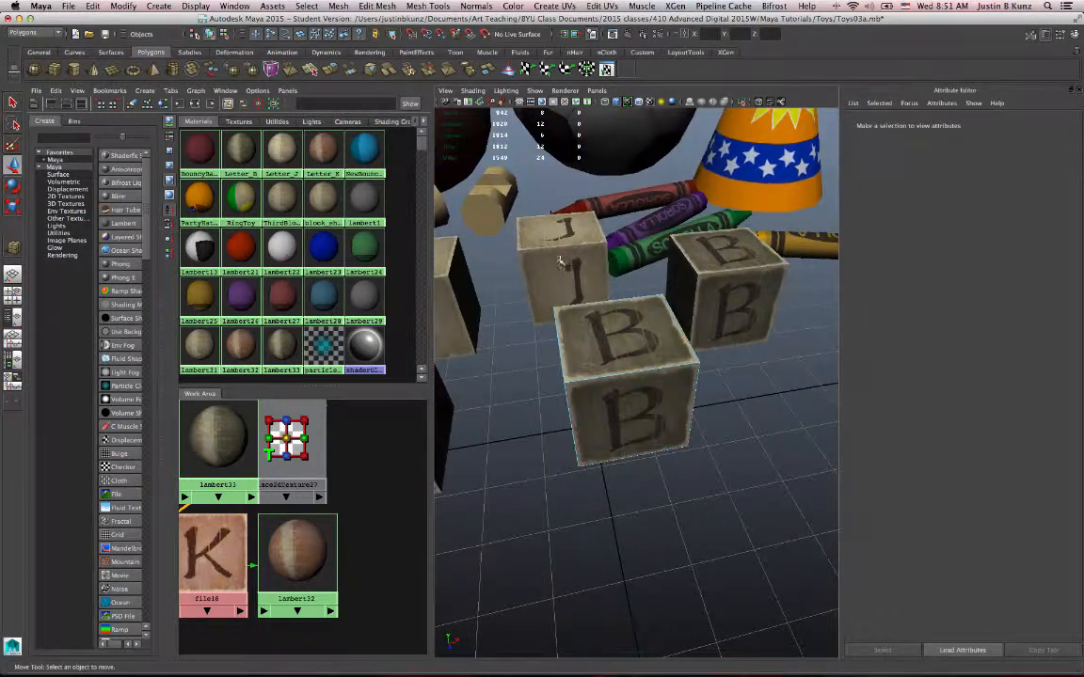
{"action": "left_click_drag", "start_coordinate": [560, 262], "coordinate": [587, 502], "text": "alt"}
{"action": "left_click", "coordinate": [628, 437]}
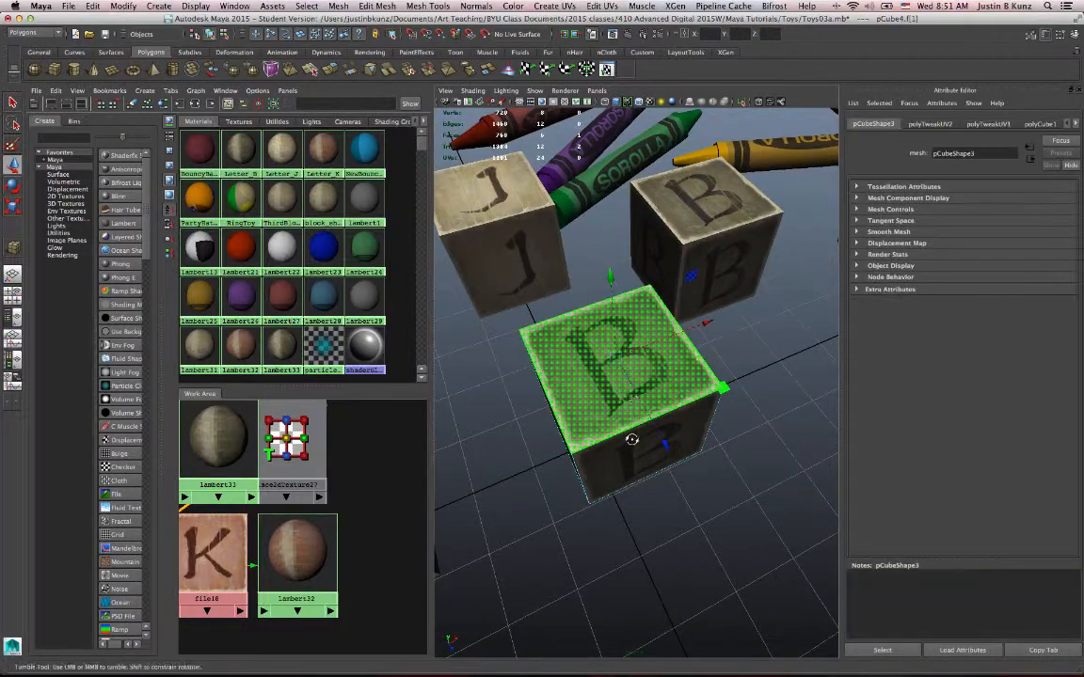
{"action": "left_click_drag", "start_coordinate": [629, 438], "coordinate": [634, 515], "text": "alt"}
{"action": "left_click", "coordinate": [623, 402], "text": "shift"}
{"action": "key", "text": "f"}
{"action": "right_click", "coordinate": [626, 317]}
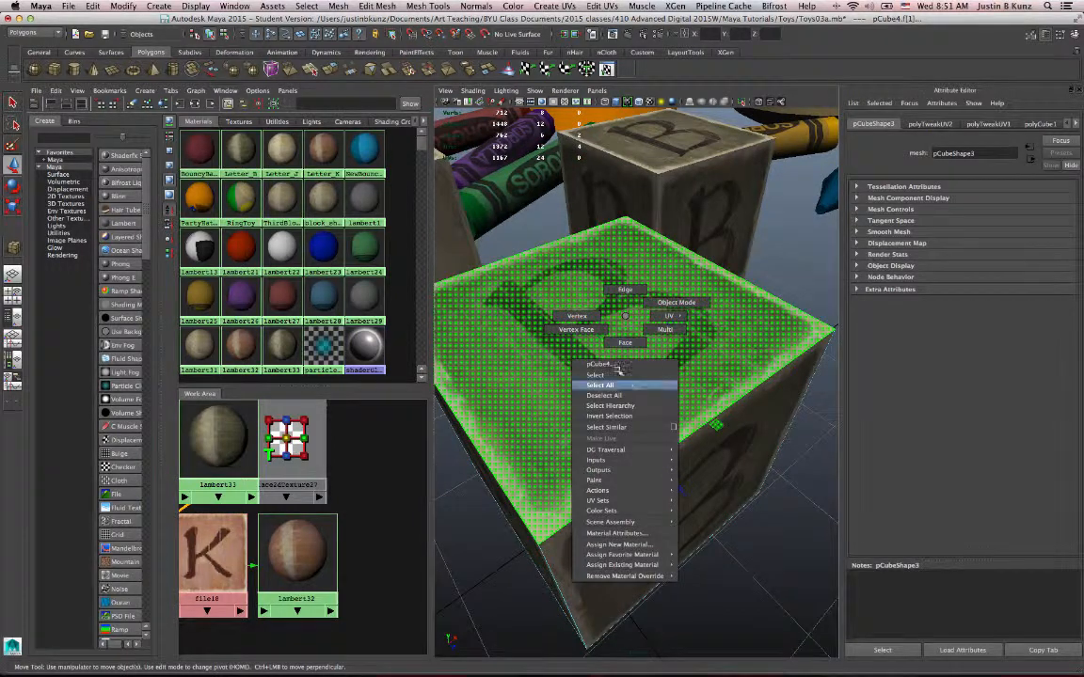
{"action": "mouse_move", "coordinate": [632, 565]}
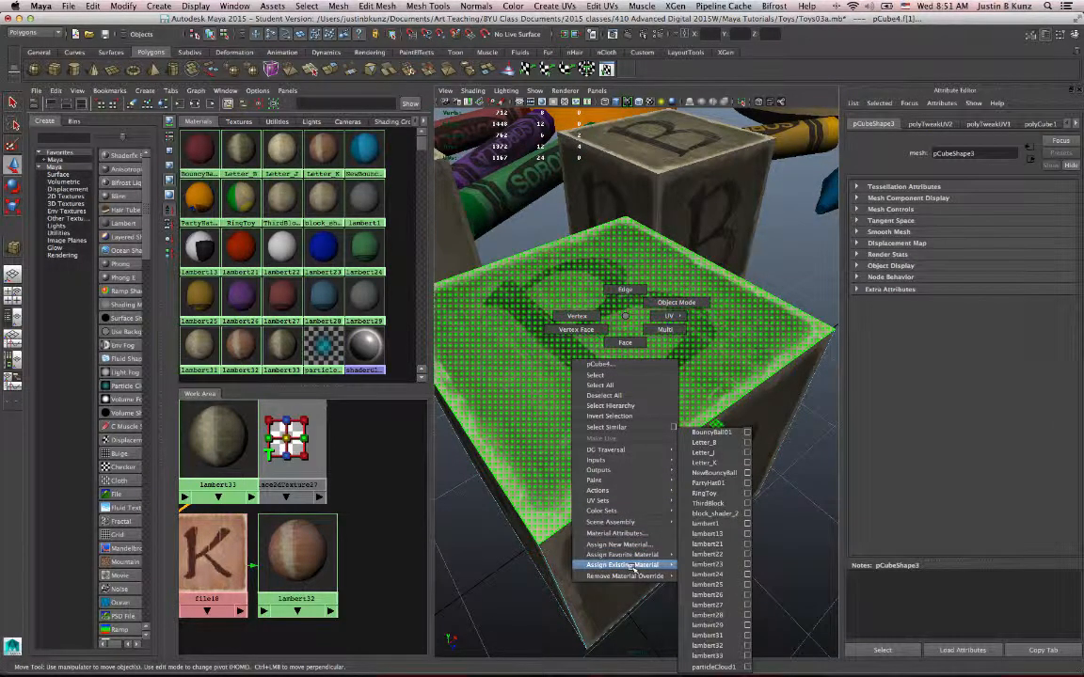
{"action": "left_click", "coordinate": [708, 646]}
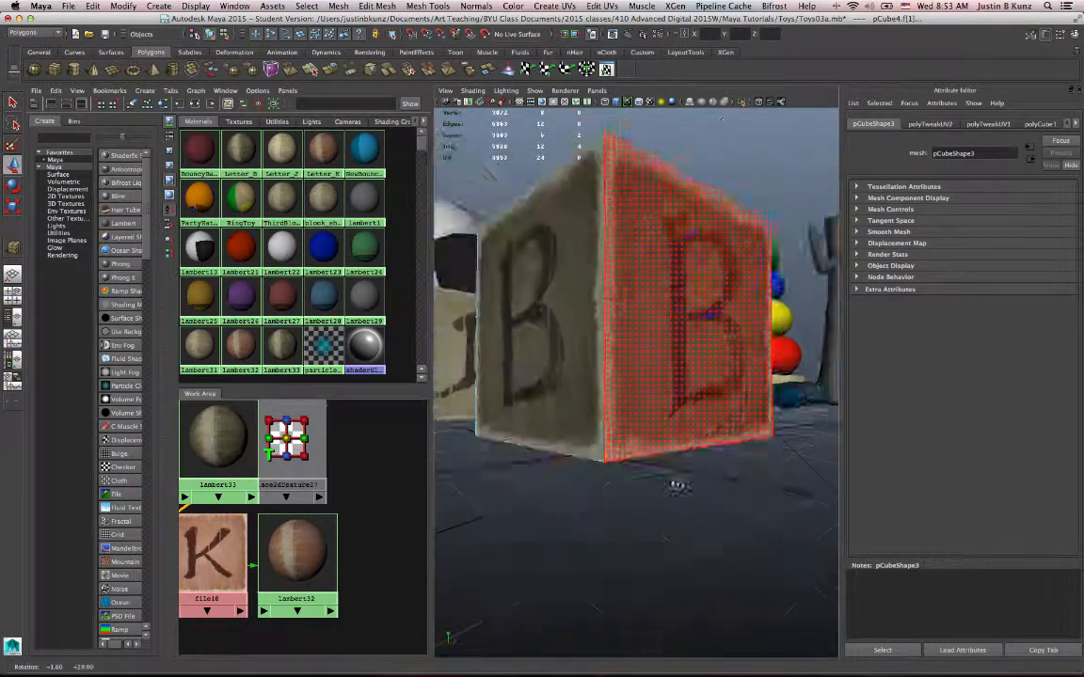
Step: Select a side face of the original block and assign it the existing K material, lambert32
{"action": "left_click_drag", "start_coordinate": [677, 487], "coordinate": [646, 491], "text": "alt"}
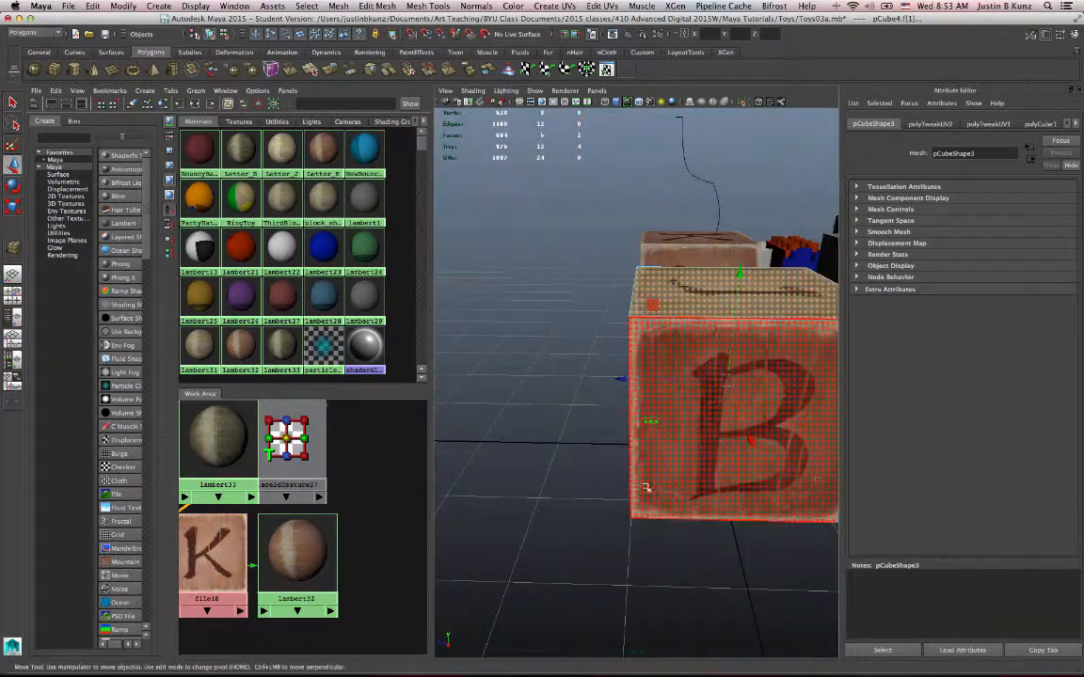
{"action": "left_click", "coordinate": [788, 476], "text": "shift"}
{"action": "left_click_drag", "start_coordinate": [788, 476], "coordinate": [595, 448], "text": "alt"}
{"action": "right_click", "coordinate": [600, 444]}
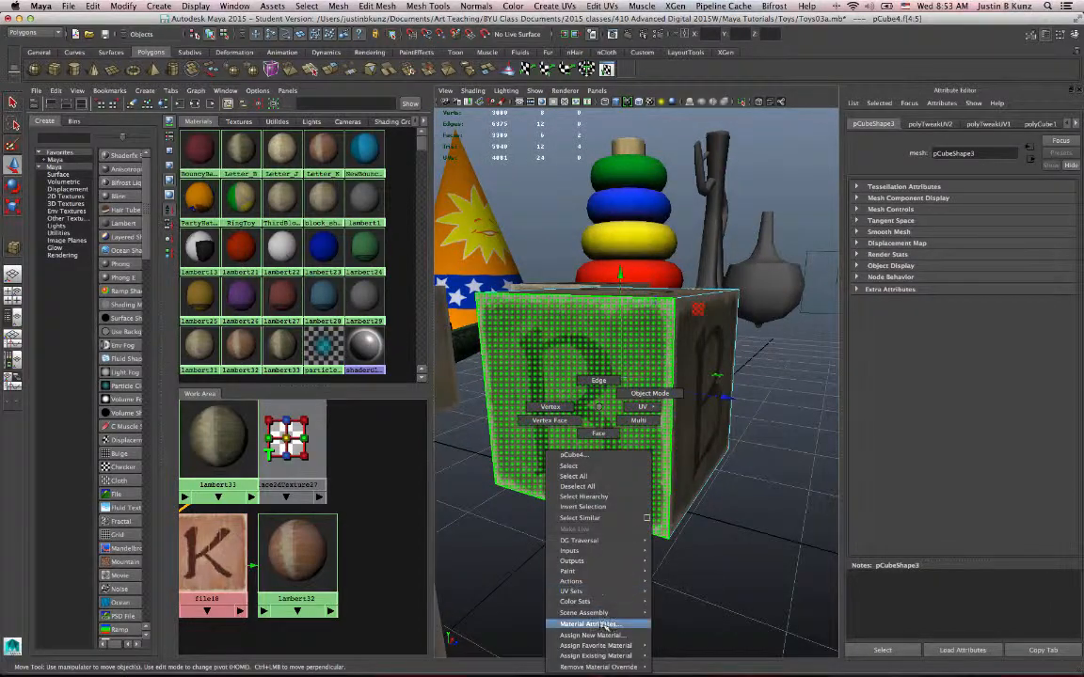
{"action": "mouse_move", "coordinate": [614, 645]}
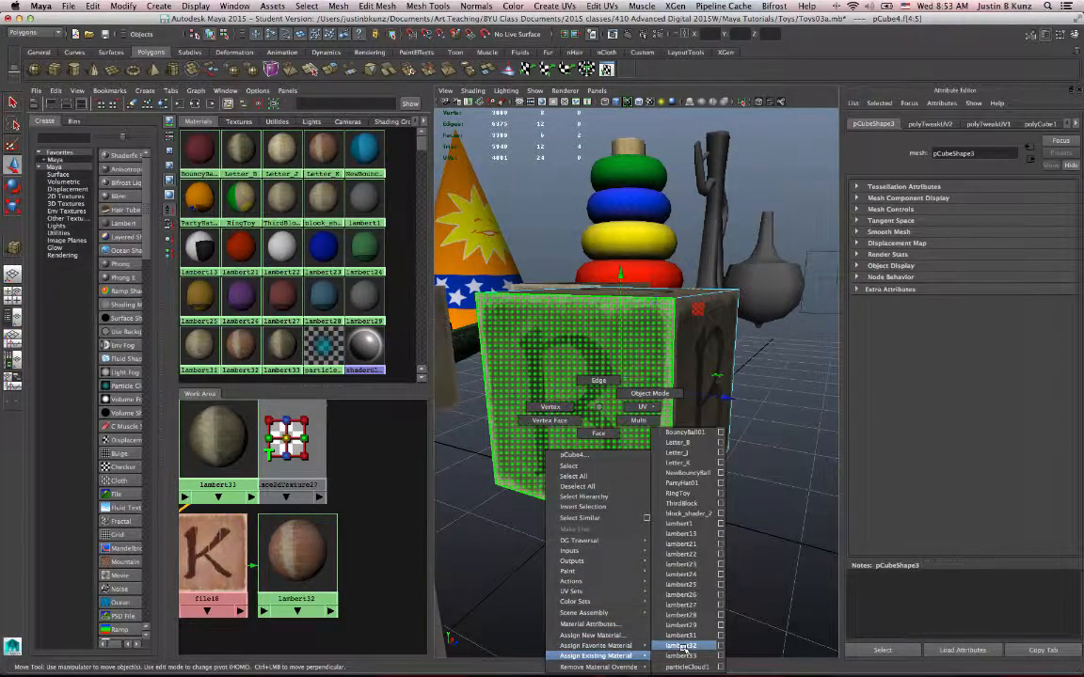
{"action": "left_click", "coordinate": [680, 645]}
Step: Return to object mode and place a copy of the block with mixed letters beside the original
{"action": "left_click_drag", "start_coordinate": [679, 645], "coordinate": [661, 405], "text": "alt"}
{"action": "right_click_drag", "start_coordinate": [662, 402], "coordinate": [682, 388]}
{"action": "left_click_drag", "start_coordinate": [682, 387], "coordinate": [750, 503], "text": "alt"}
{"action": "right_click_drag", "start_coordinate": [750, 504], "coordinate": [681, 471], "text": "alt"}
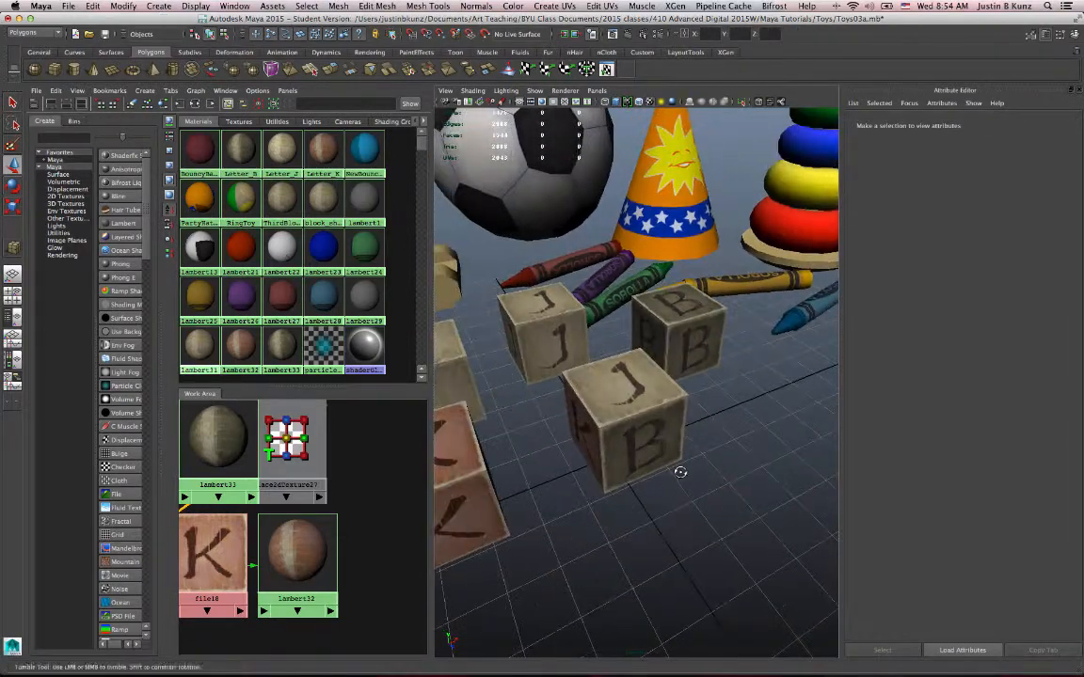
{"action": "left_click_drag", "start_coordinate": [680, 471], "coordinate": [863, 428], "text": "alt"}
{"action": "left_click", "coordinate": [631, 421]}
{"action": "key", "text": "ctrl+z"}
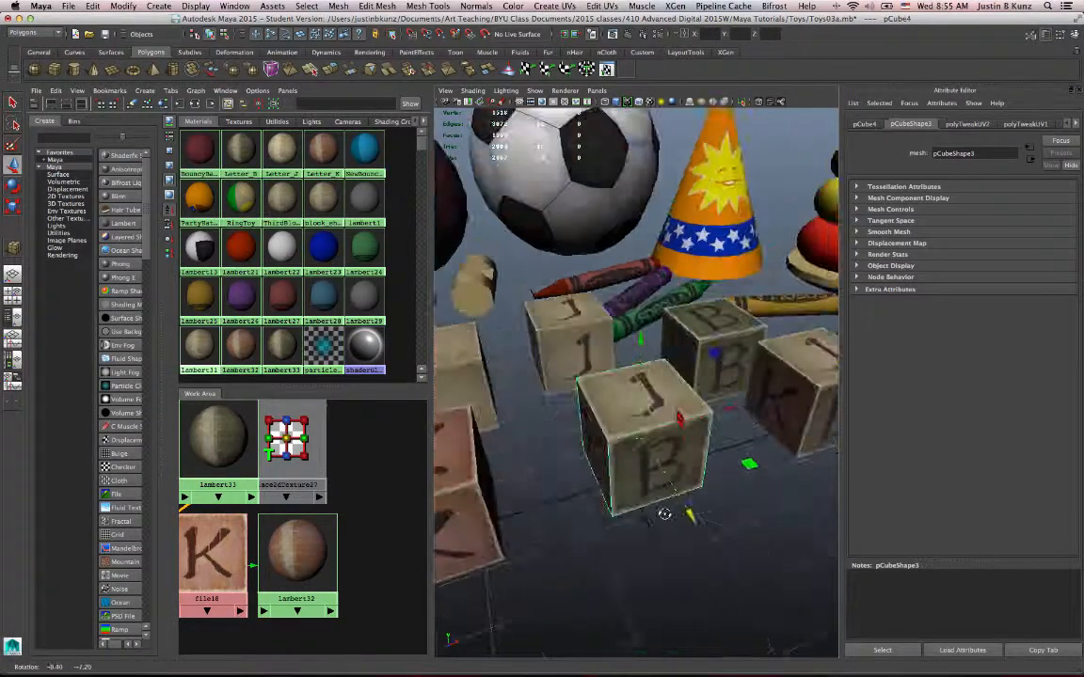
Step: Select the K face of the mixed-letter block, enlarge the perspective view and open the UV Texture Editor
{"action": "left_click_drag", "start_coordinate": [665, 516], "coordinate": [485, 472], "text": "alt"}
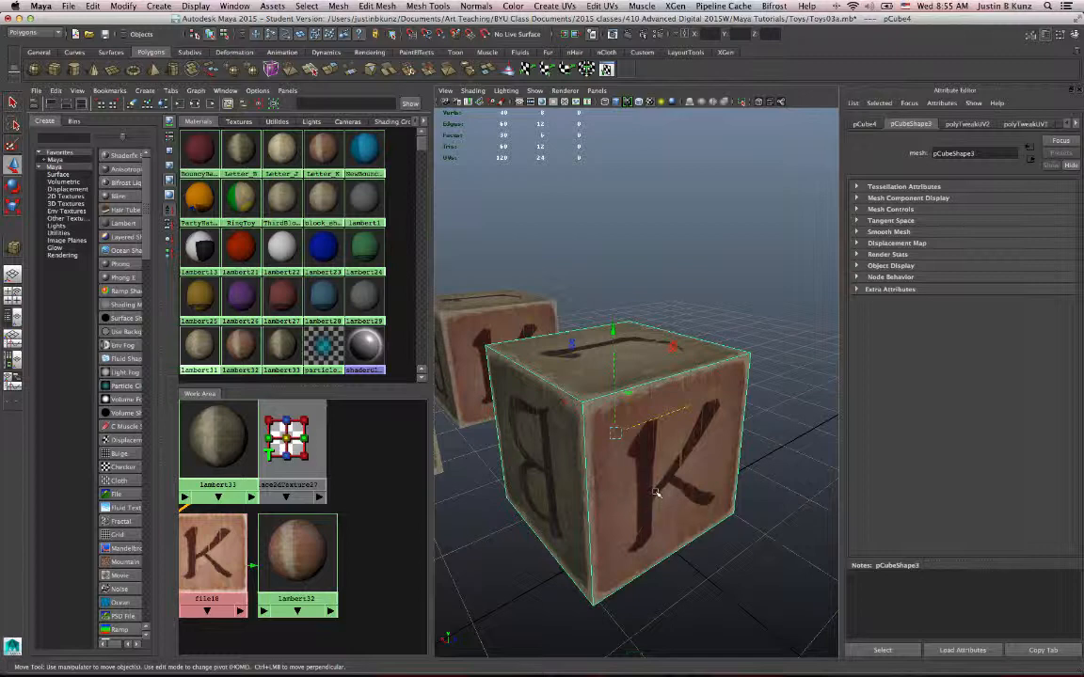
{"action": "left_click_drag", "start_coordinate": [657, 491], "coordinate": [647, 419], "text": "alt"}
{"action": "right_click_drag", "start_coordinate": [643, 406], "coordinate": [645, 441]}
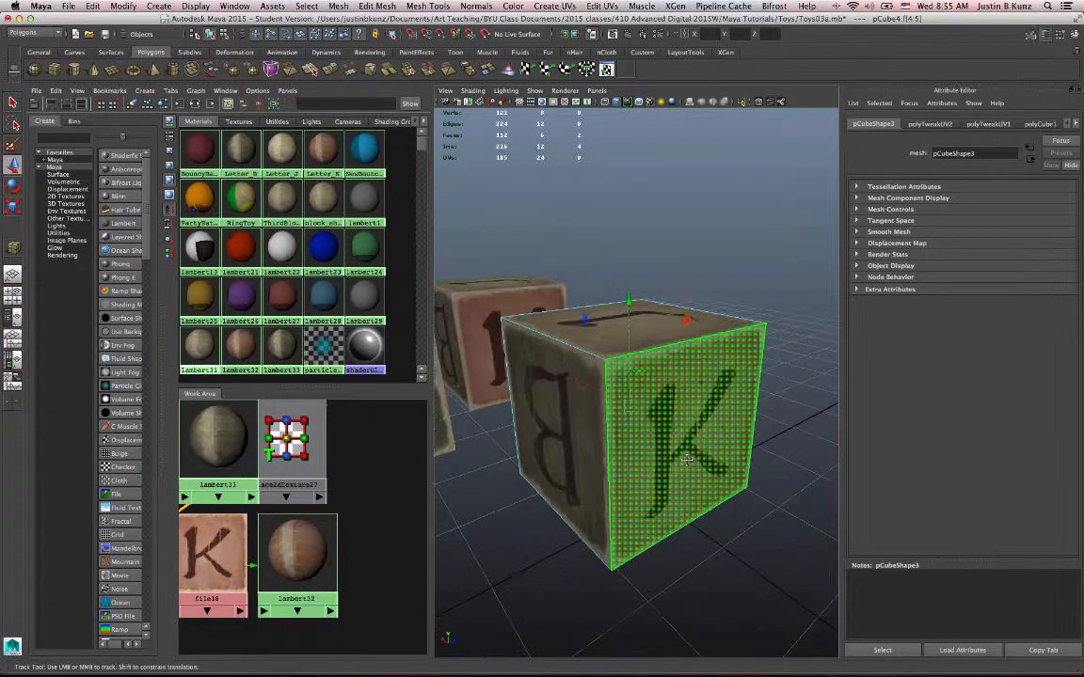
{"action": "left_click", "coordinate": [742, 476]}
{"action": "left_click_drag", "start_coordinate": [742, 476], "coordinate": [657, 463], "text": "alt"}
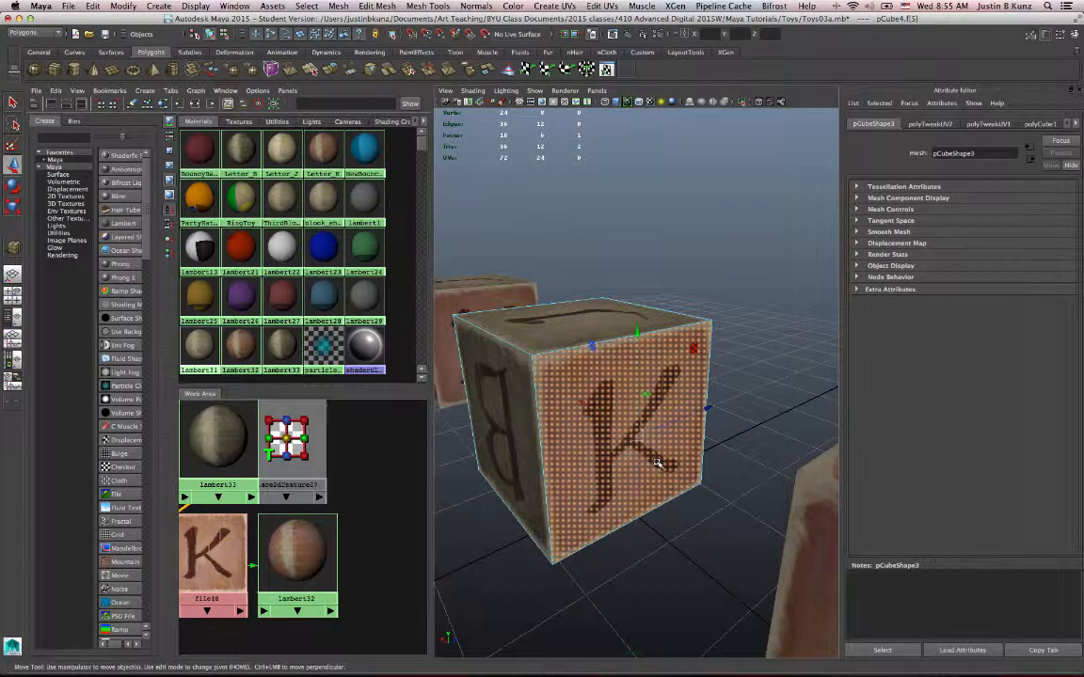
{"action": "key", "text": "ctrl+space"}
{"action": "left_click_drag", "start_coordinate": [534, 252], "coordinate": [405, 247], "text": "alt"}
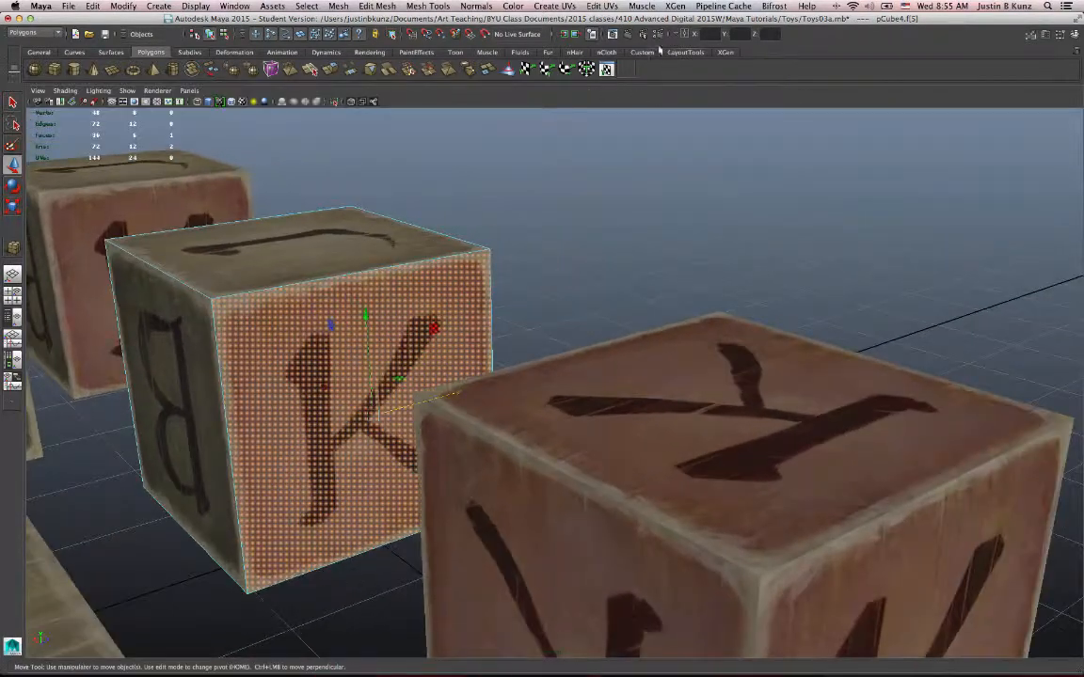
{"action": "left_click", "coordinate": [606, 71]}
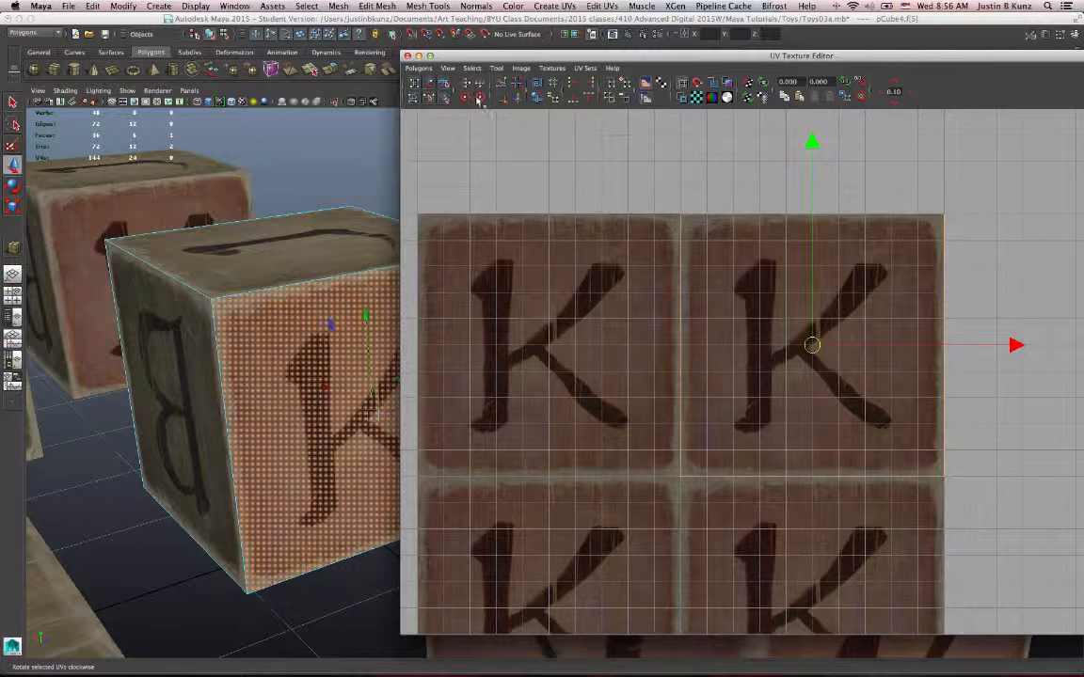
Step: Rotate the K face's UVs clockwise in successive steps to turn the letter upside down on the block
{"action": "left_click", "coordinate": [482, 100]}
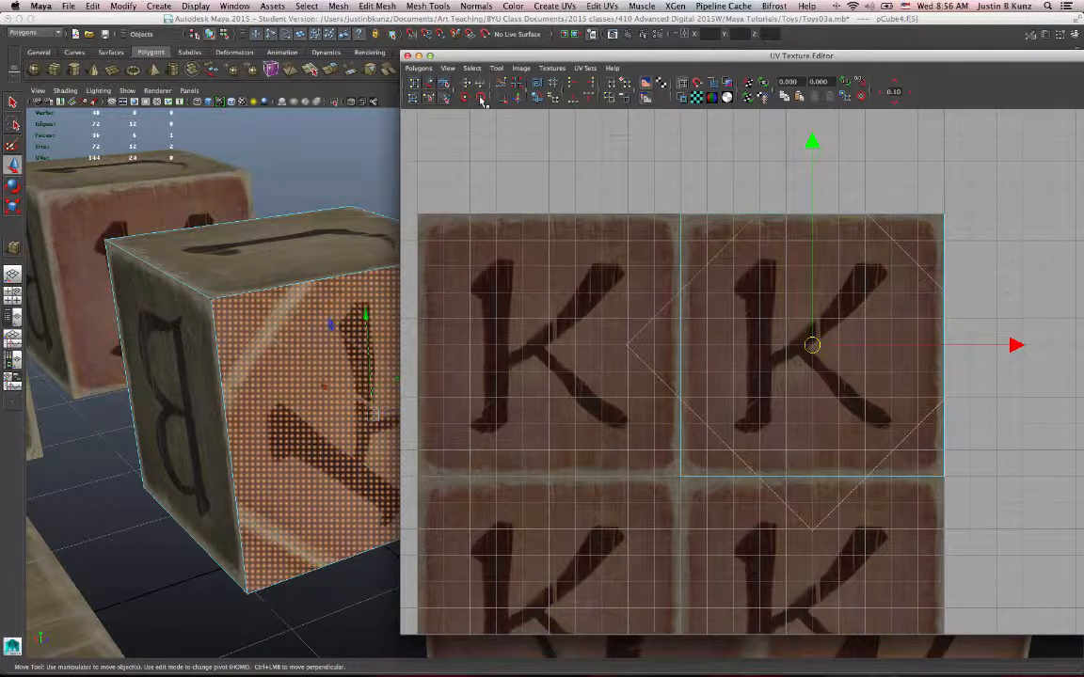
{"action": "left_click", "coordinate": [482, 100]}
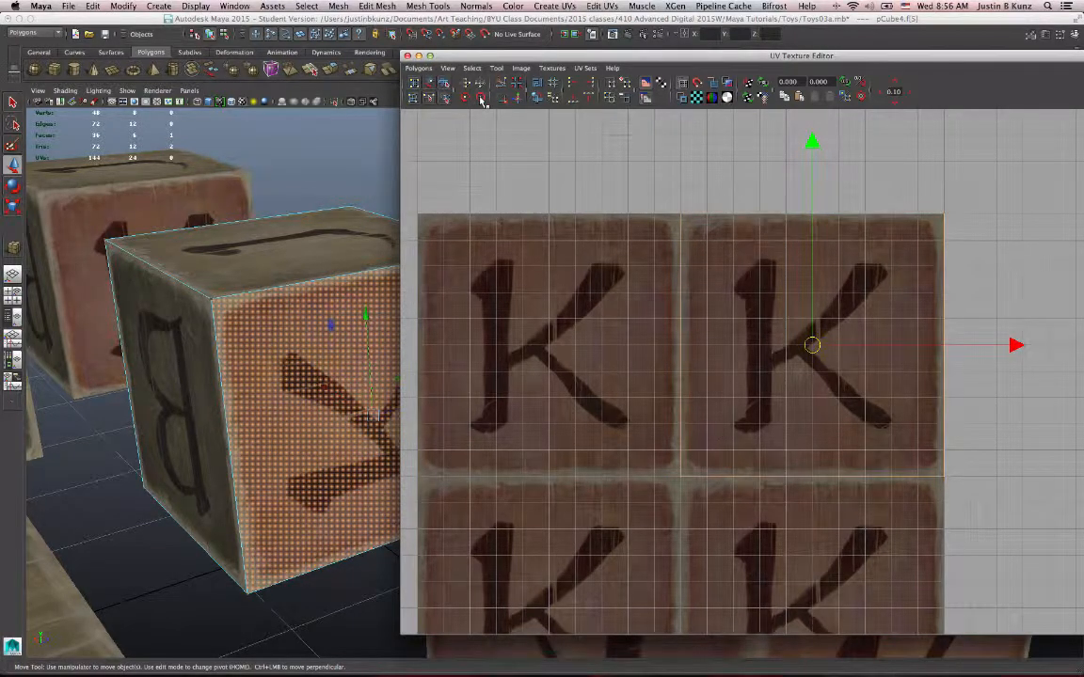
{"action": "left_click", "coordinate": [482, 99]}
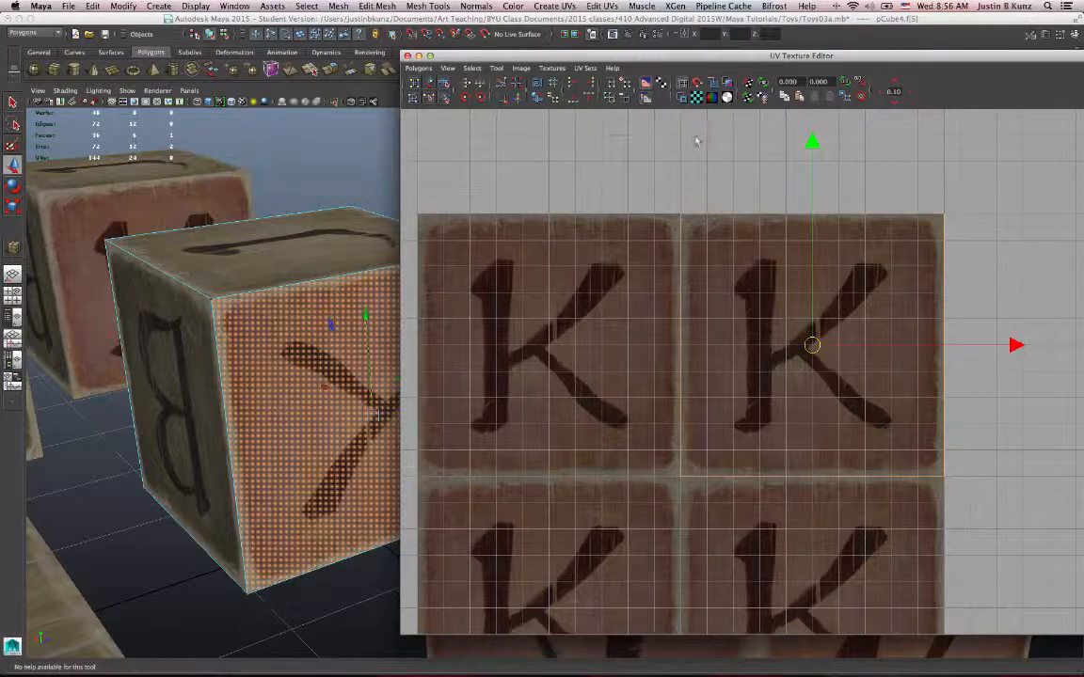
{"action": "right_click_drag", "start_coordinate": [697, 140], "coordinate": [702, 141], "text": "alt"}
{"action": "middle_click_drag", "start_coordinate": [316, 335], "coordinate": [258, 329], "text": "alt"}
{"action": "mouse_move", "coordinate": [258, 330]}
{"action": "left_mouse_down", "text": "alt"}
{"action": "mouse_move", "coordinate": [254, 320]}
{"action": "mouse_move", "coordinate": [273, 346]}
{"action": "left_mouse_up", "text": "alt"}
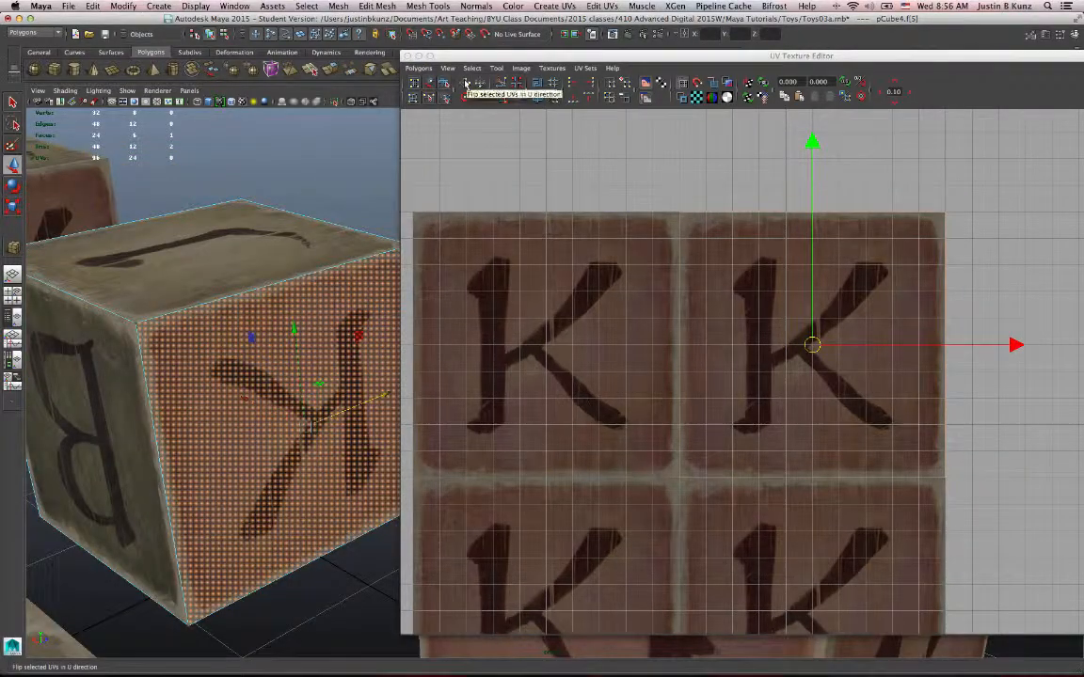
Step: Try flipping the K face's UVs in the U and V directions to change the letter's orientation
{"action": "left_click", "coordinate": [465, 83]}
{"action": "left_click", "coordinate": [477, 83]}
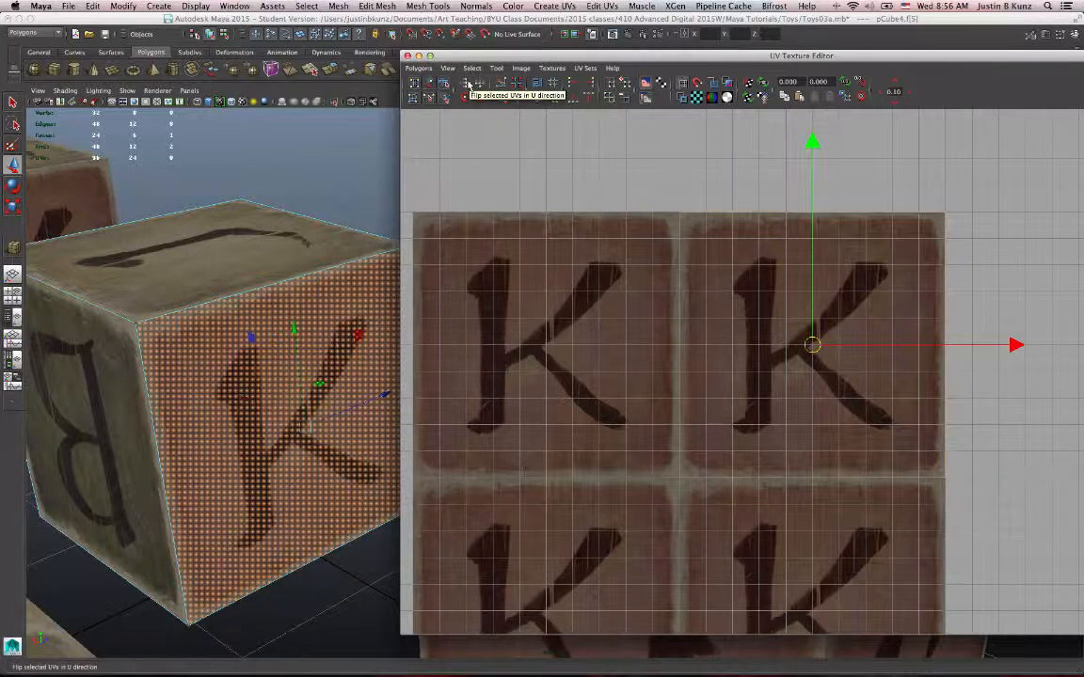
{"action": "left_click", "coordinate": [468, 84]}
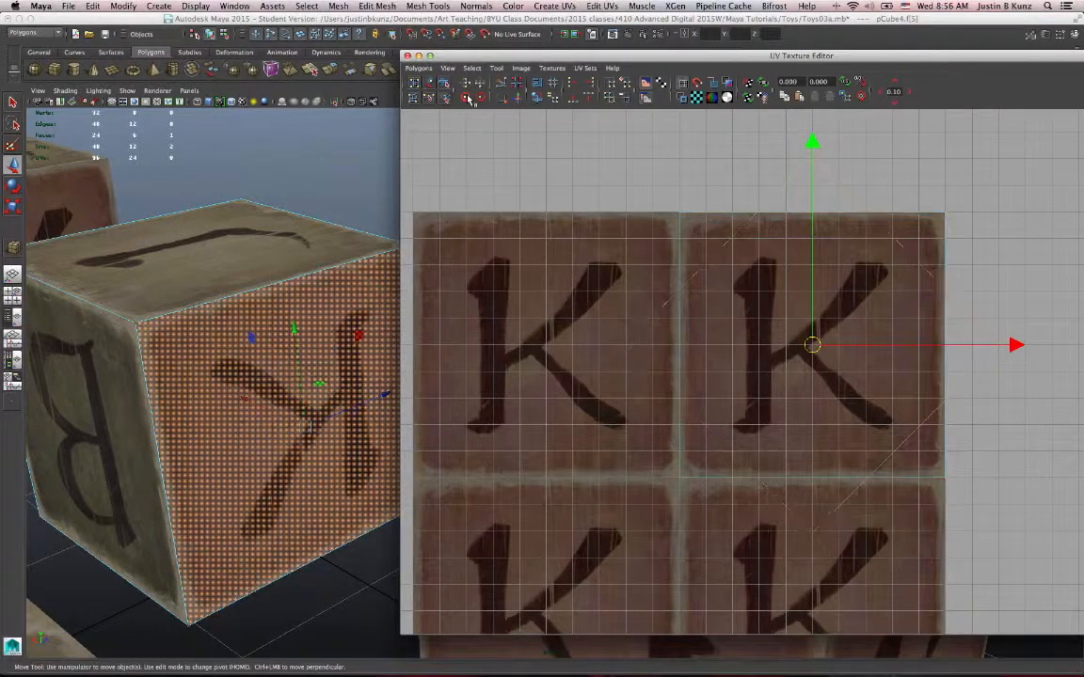